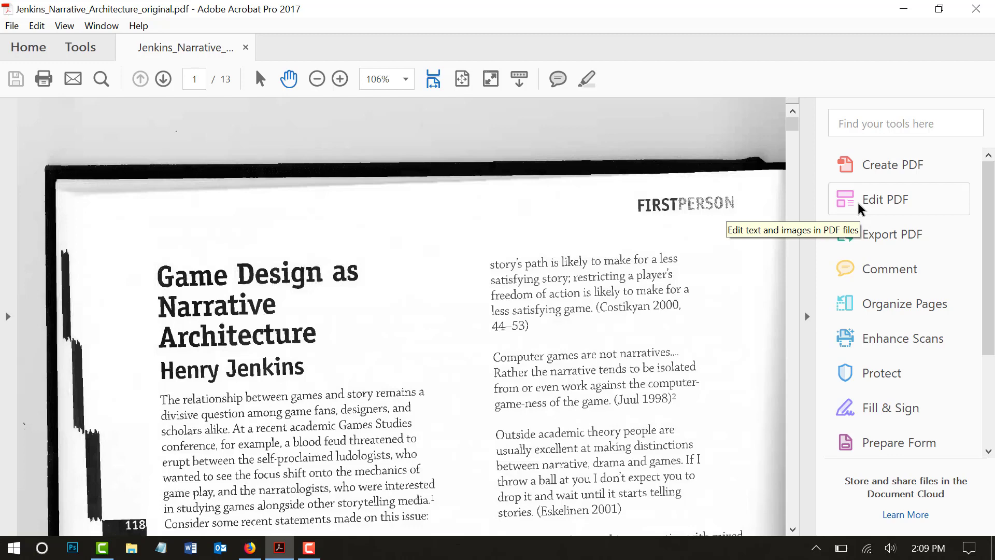
- Open the scanned PDF for editing and test-select the text from the title through the opening paragraph
left_click(860, 206)
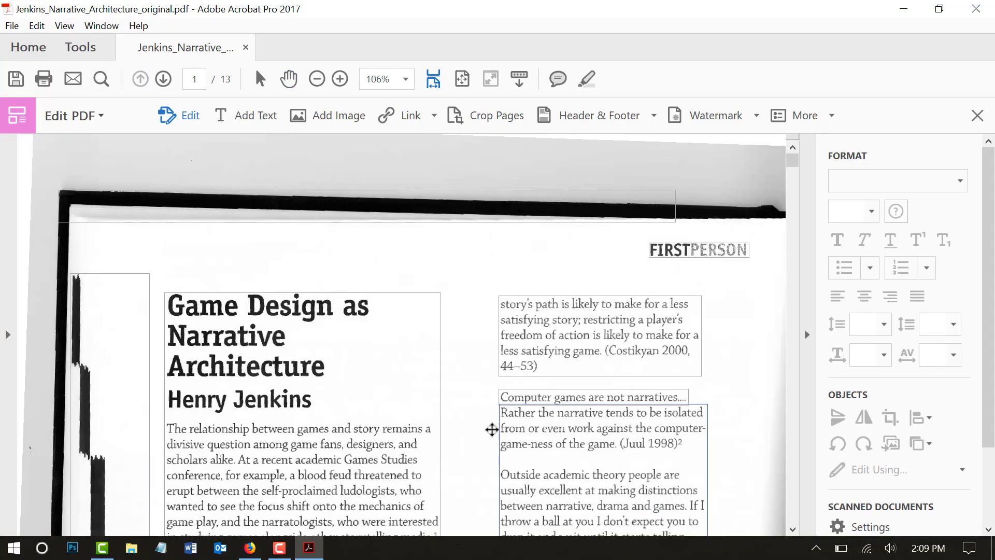
scroll(456, 417, "down", 3)
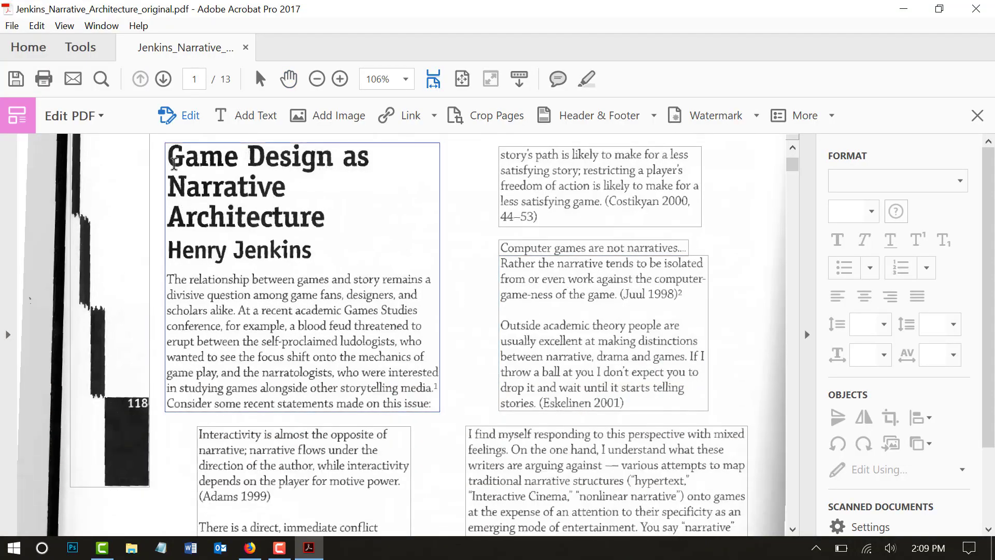
left_click_drag(169, 157, 374, 403)
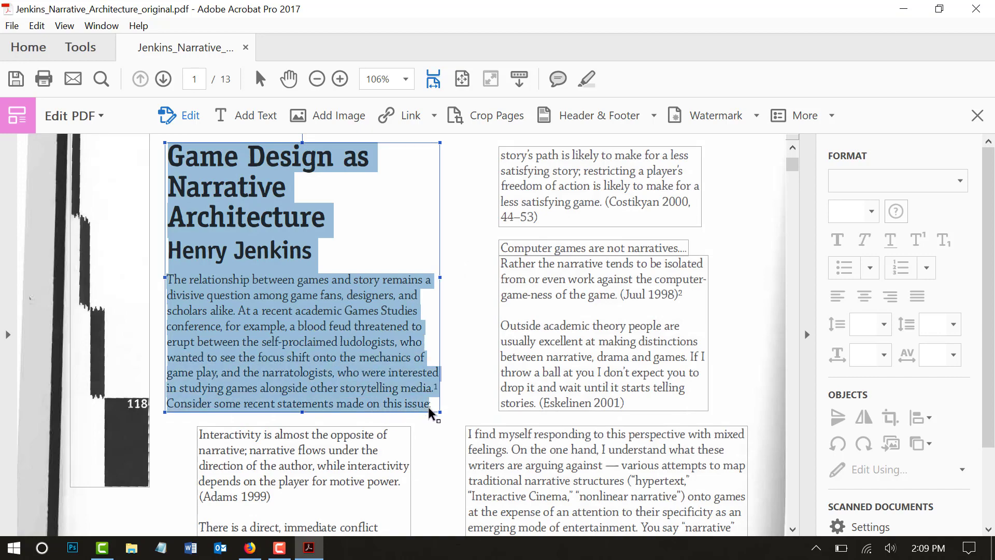
left_click(460, 226)
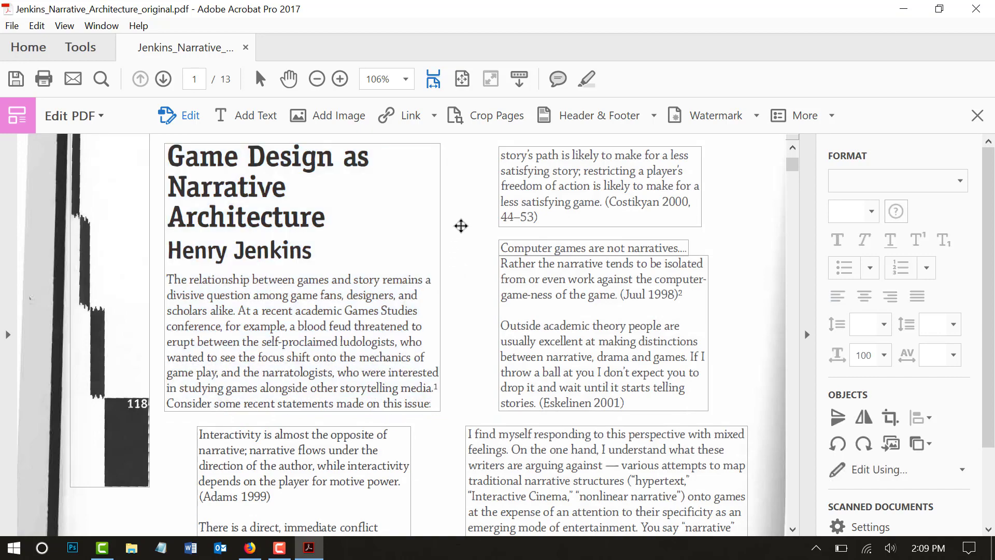
- Examine the recognized text blocks and dark scan borders on page 1 and at the start of page 2
scroll(467, 305, "down", 5)
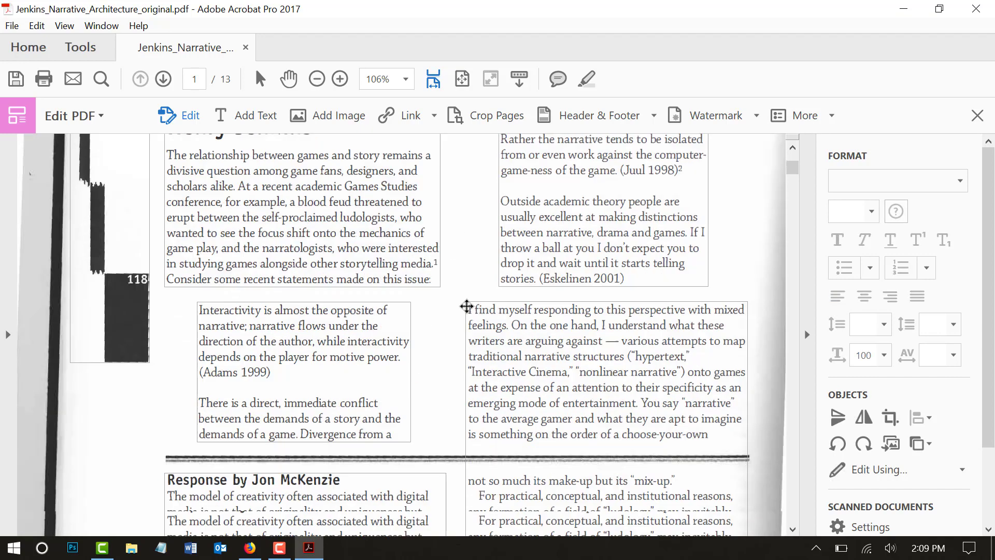
scroll(467, 305, "down", 5)
scroll(466, 306, "up", 14)
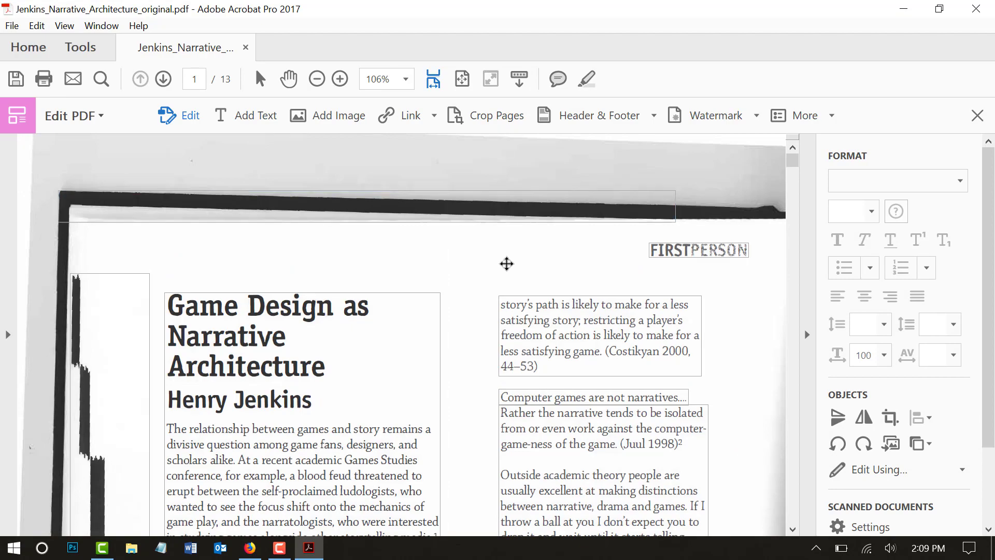
scroll(515, 333, "down", 5)
scroll(516, 332, "down", 8)
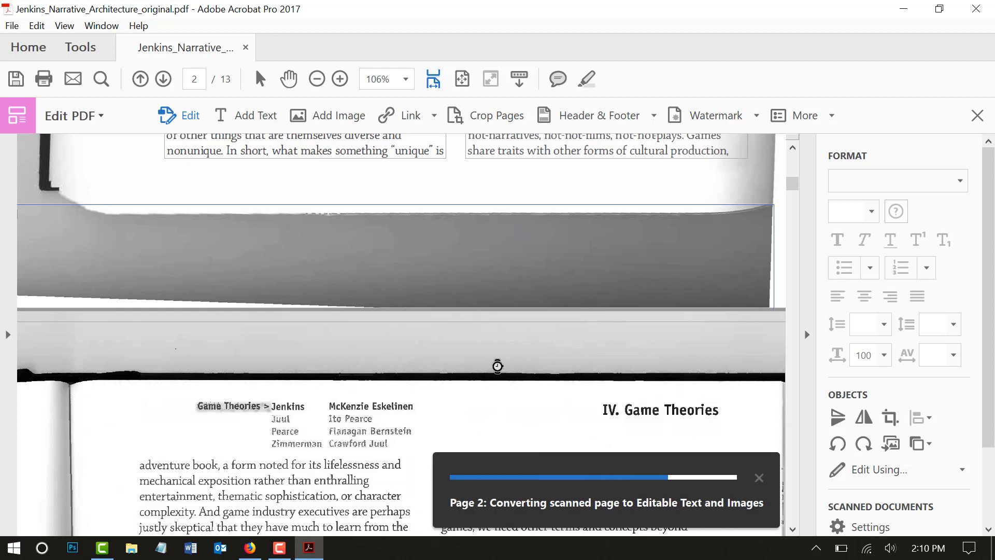
scroll(497, 276, "up", 8)
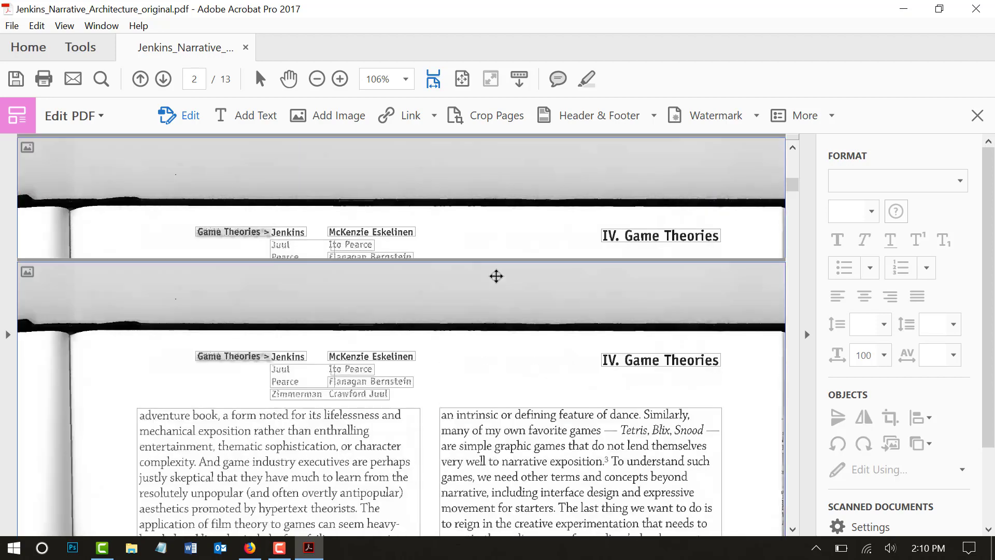
scroll(497, 276, "up", 10)
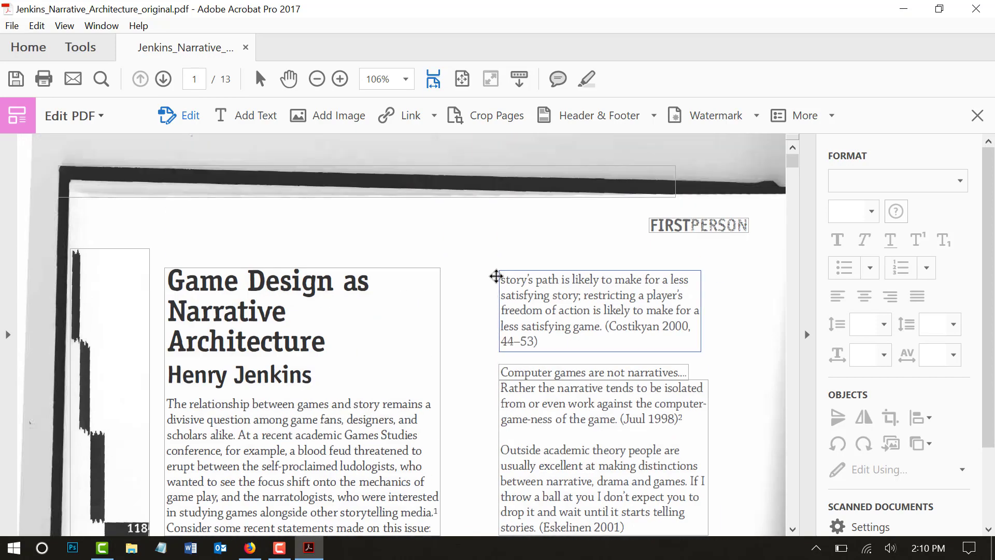
scroll(497, 276, "up", 1)
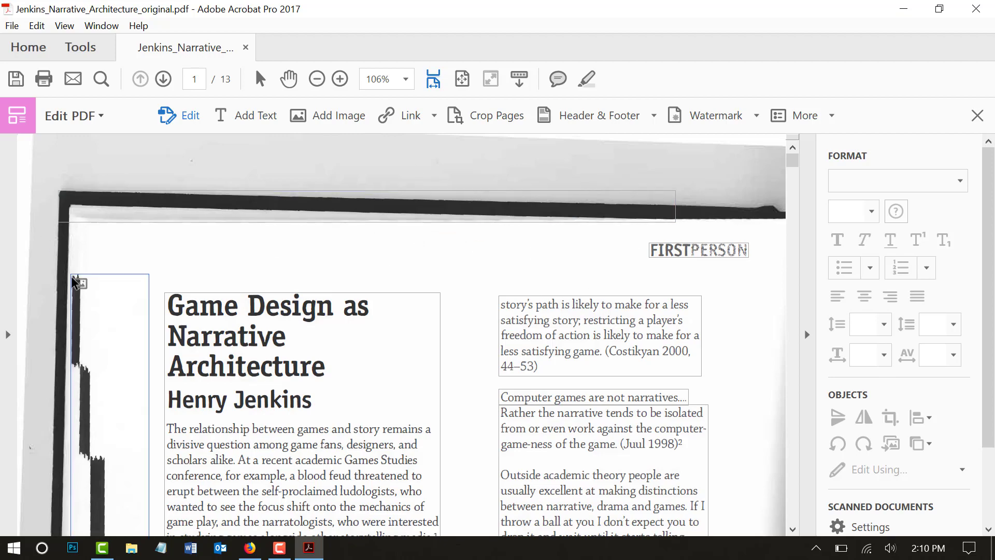
scroll(62, 295, "down", 2)
scroll(63, 295, "down", 20)
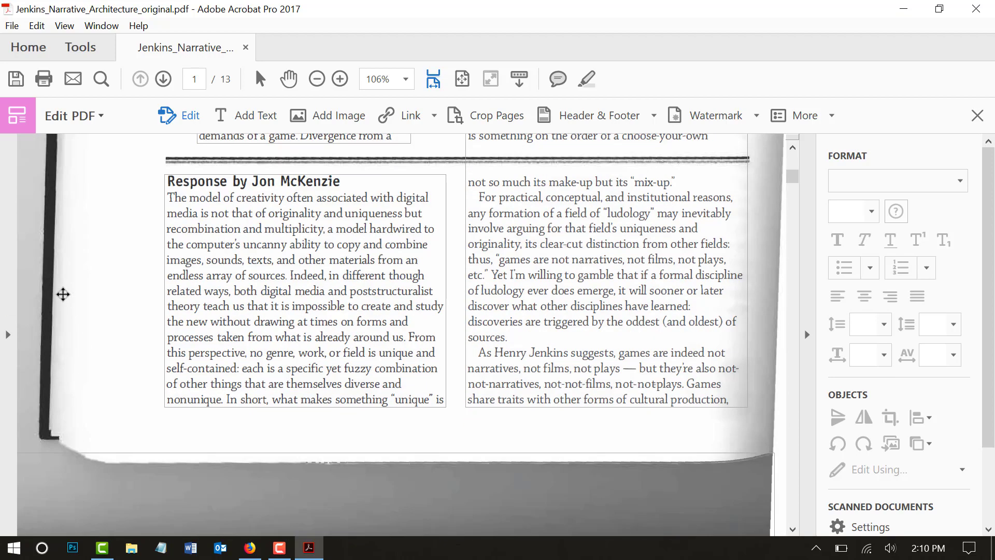
scroll(63, 294, "up", 20)
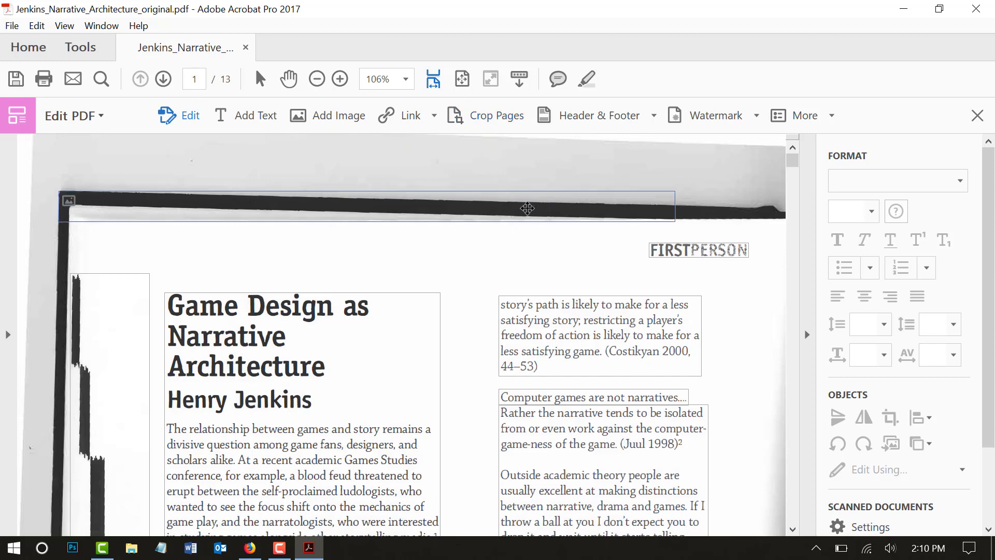
- Start cropping page 1 with a rough crop rectangle, open its page box settings, and reset all margins to zero
left_click(496, 113)
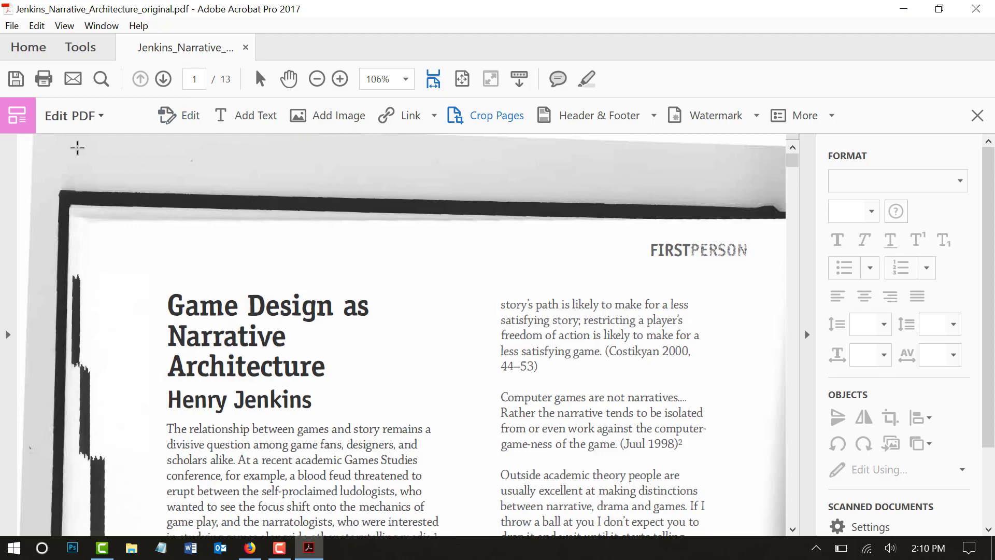
left_click_drag(38, 149, 425, 263)
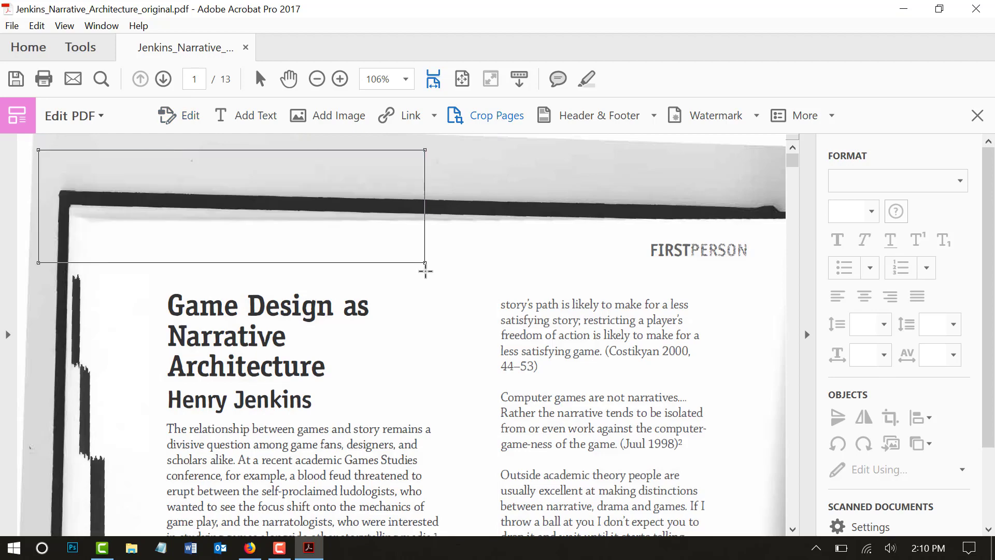
double_click(257, 200)
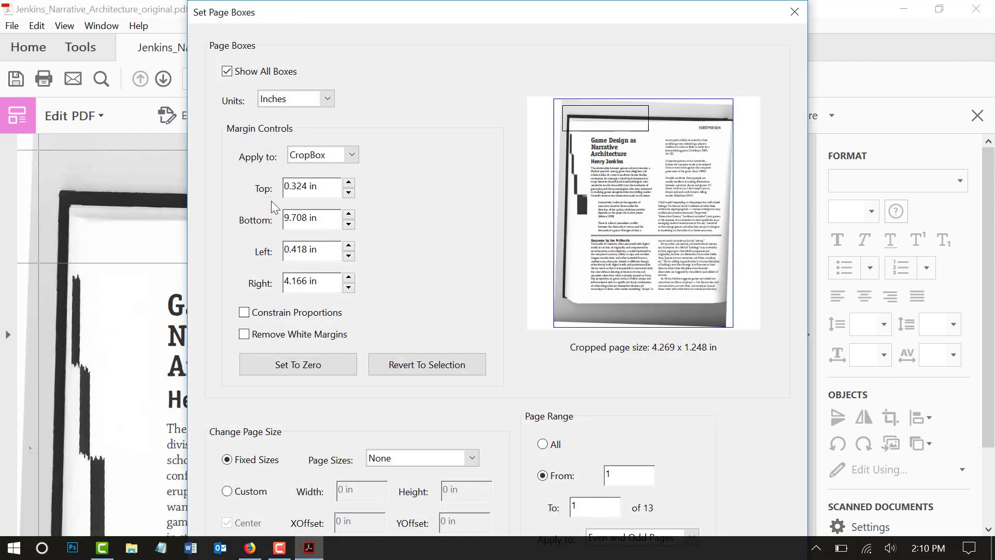
left_click(275, 368)
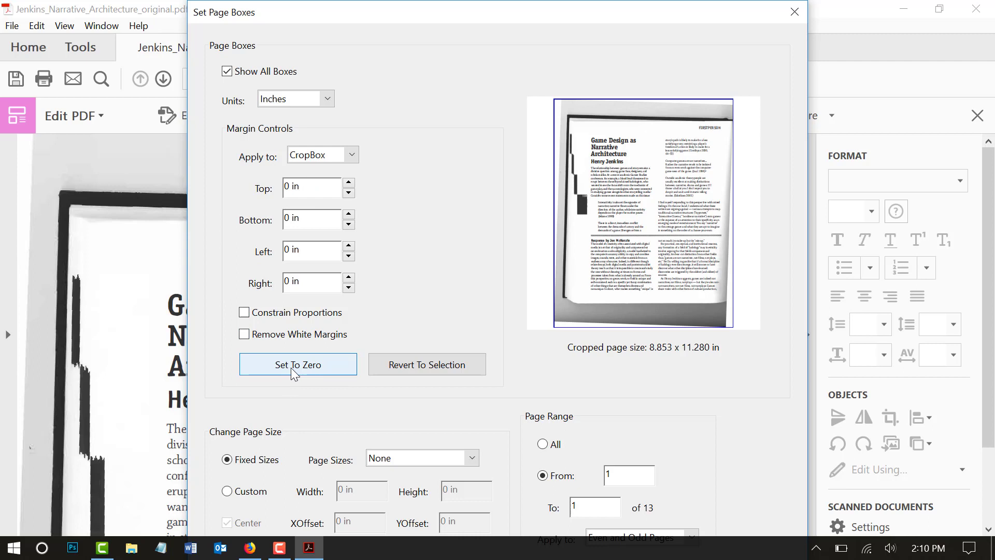
- Set the top crop margin to 1.125 in
left_click(349, 196)
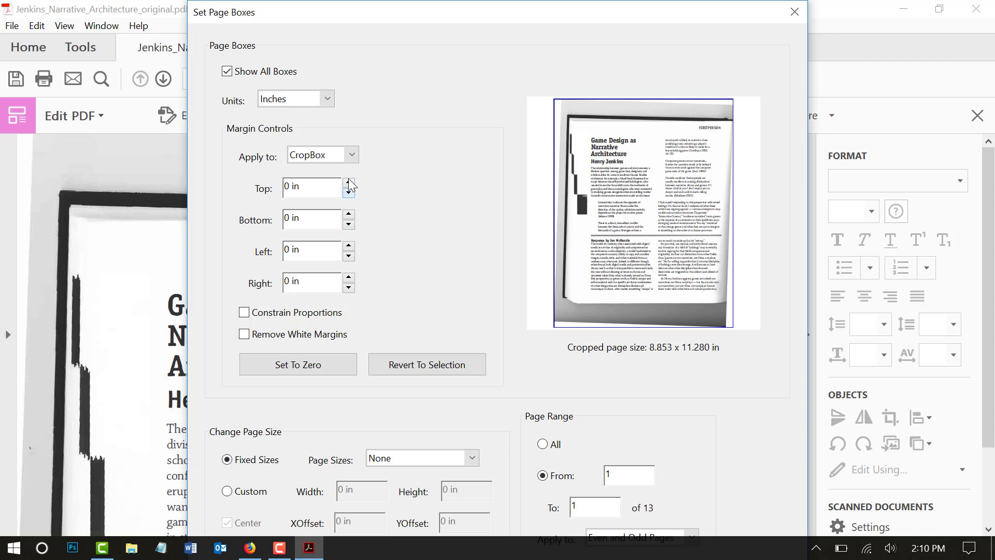
left_click(349, 183)
left_click(349, 182)
left_click(349, 182)
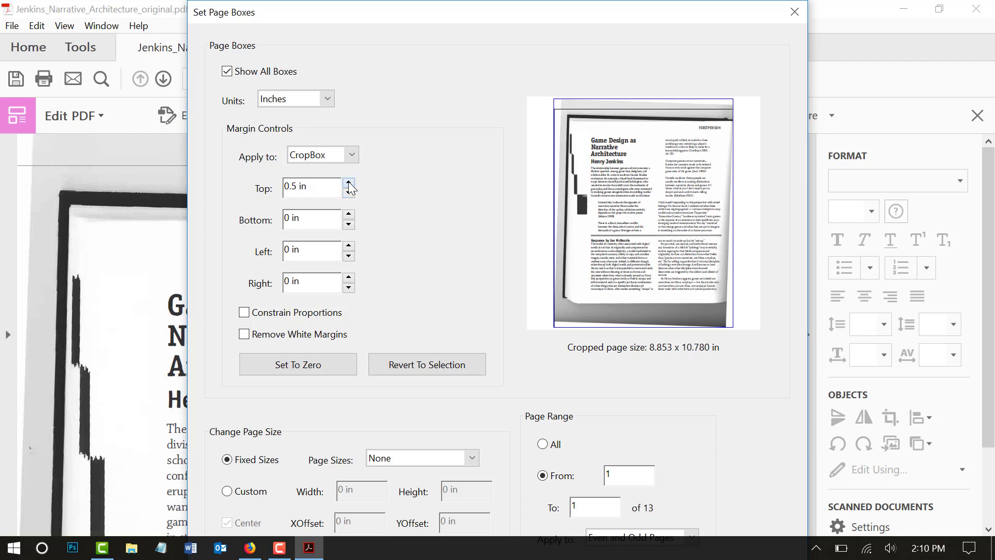
left_click(349, 182)
left_click(349, 182)
left_click(349, 182)
left_click(349, 182)
left_click(349, 182)
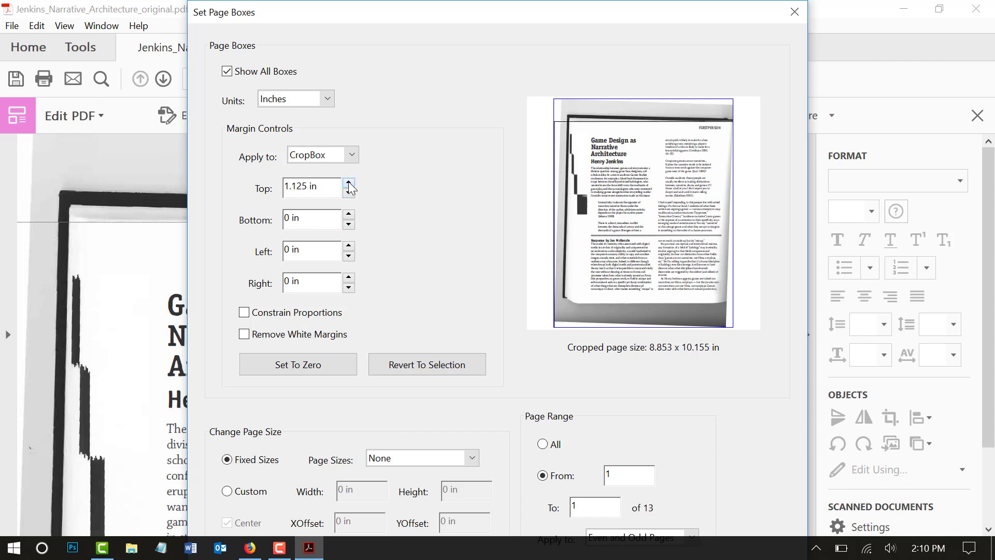
- Set the left crop margin to 1.25 in
left_click(349, 245)
left_click(349, 246)
left_click(349, 245)
left_click(348, 246)
left_click(349, 246)
left_click(349, 246)
left_click(349, 245)
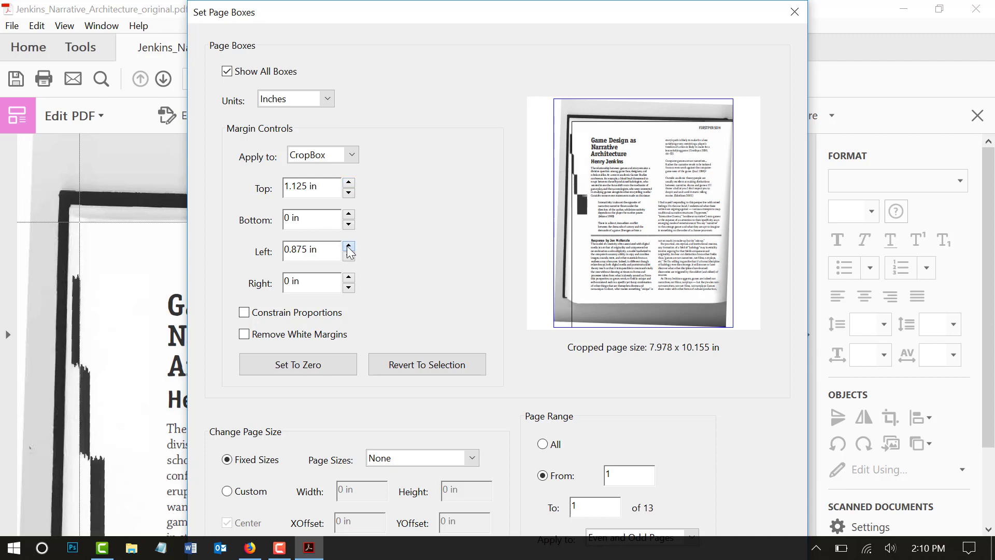
left_click(349, 245)
left_click(349, 245)
left_click(348, 246)
left_click(349, 246)
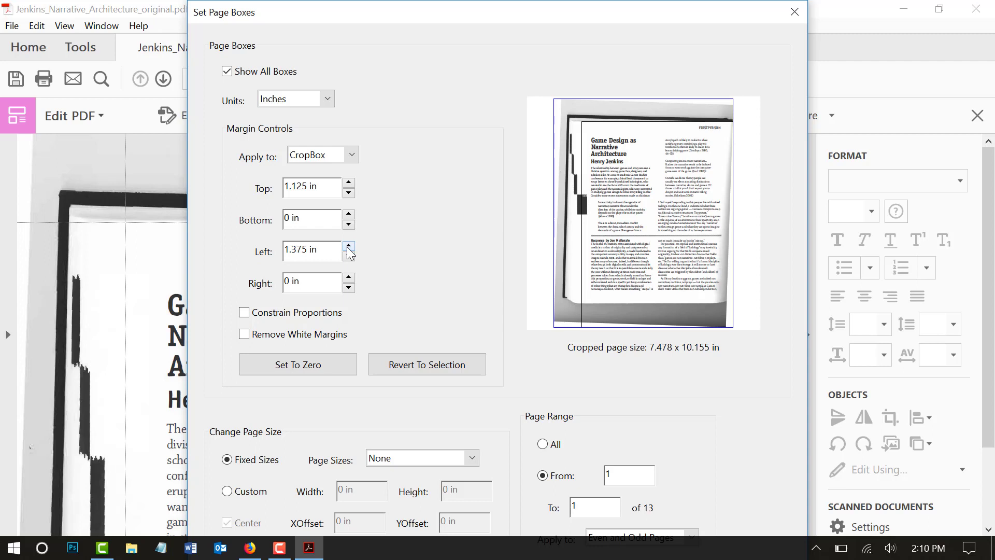
left_click(349, 256)
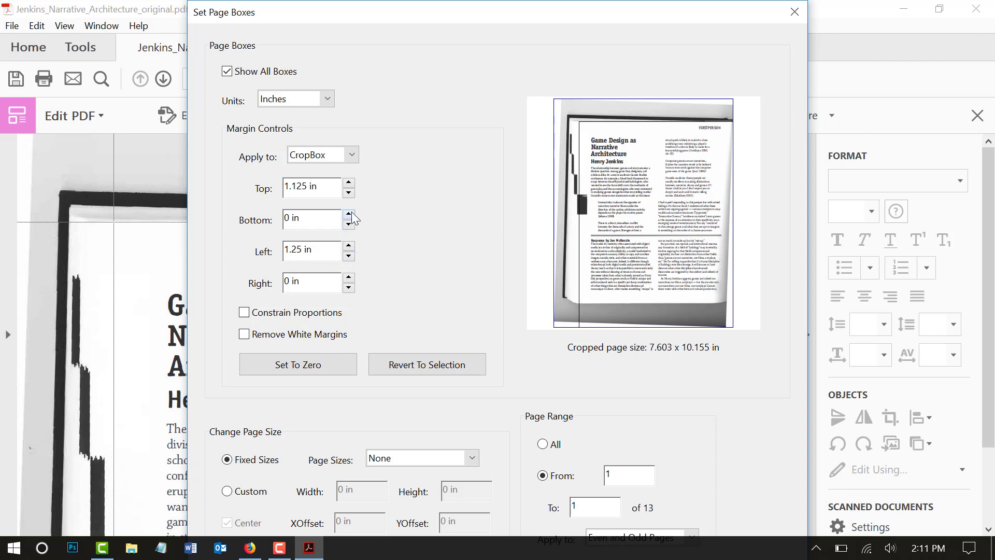
- Set the bottom crop margin to 1.125 in and the right margin to 0.375 in, and apply the crop
left_click_drag(348, 214, 349, 215)
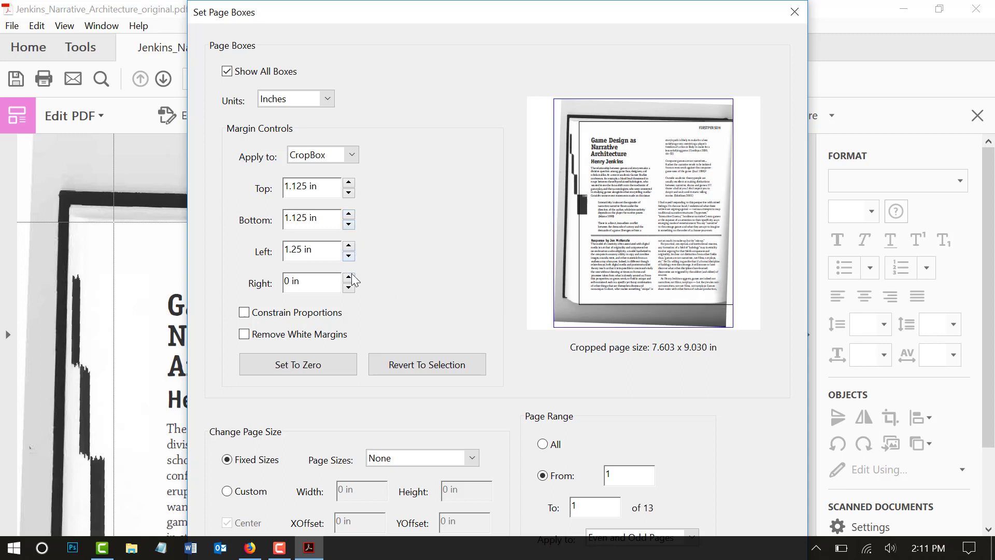
left_click_drag(349, 277, 354, 283)
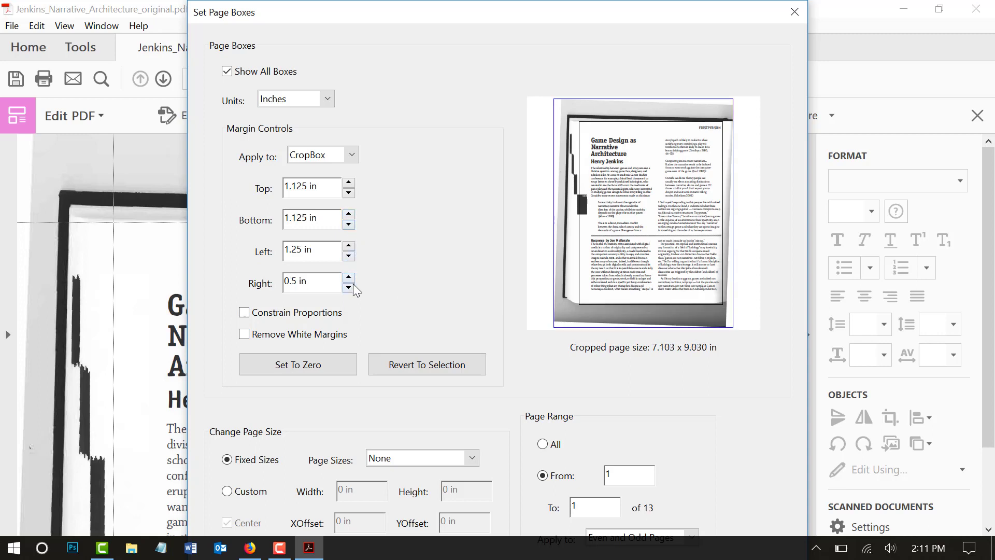
left_click(349, 288)
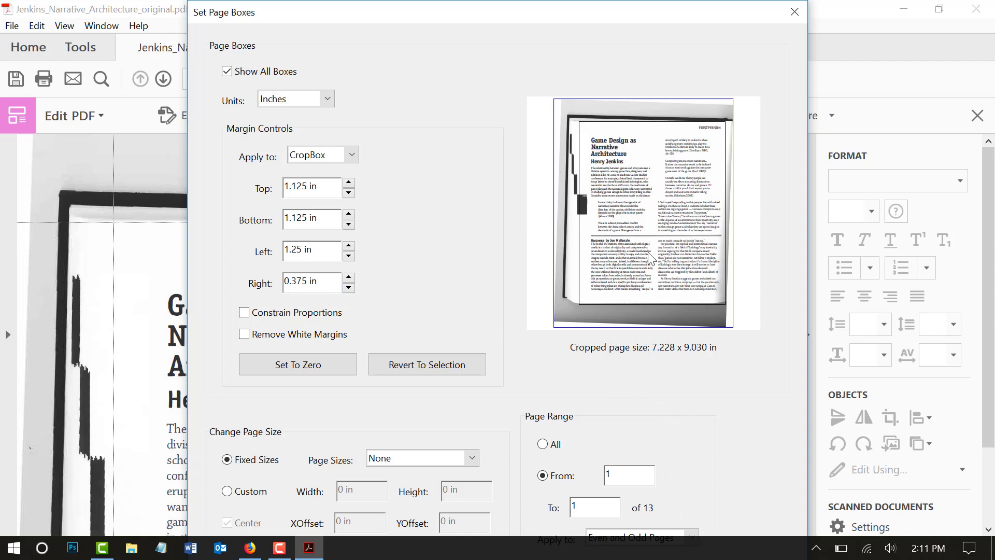
left_click_drag(621, 17, 601, 17)
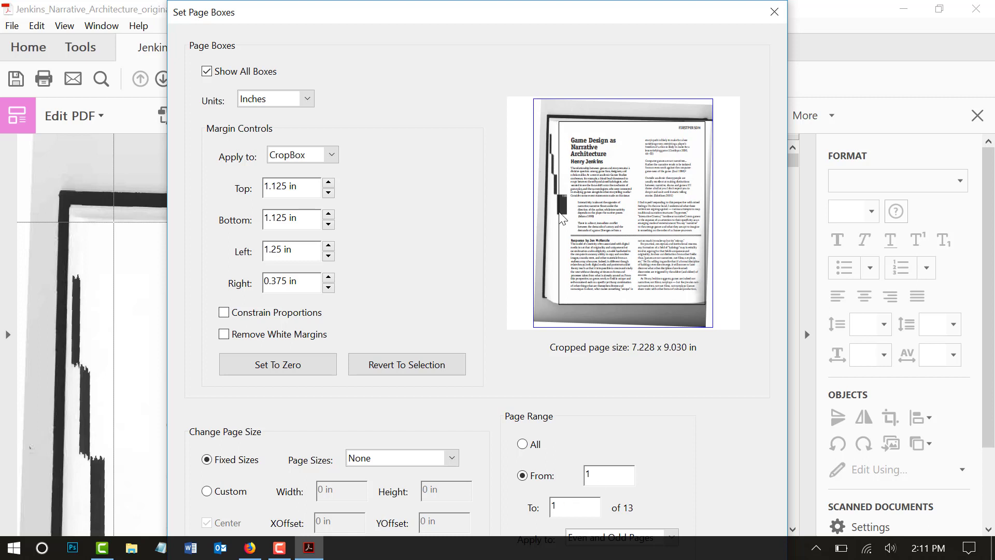
left_click_drag(576, 507, 534, 505)
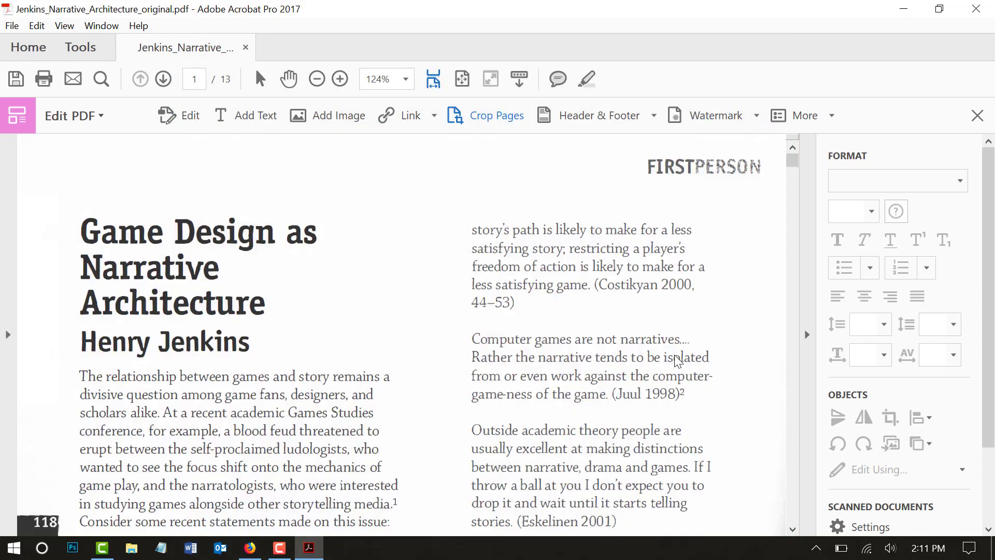
- Check the edges of the cropped first page from its heading down to its end
scroll(547, 241, "down", 2)
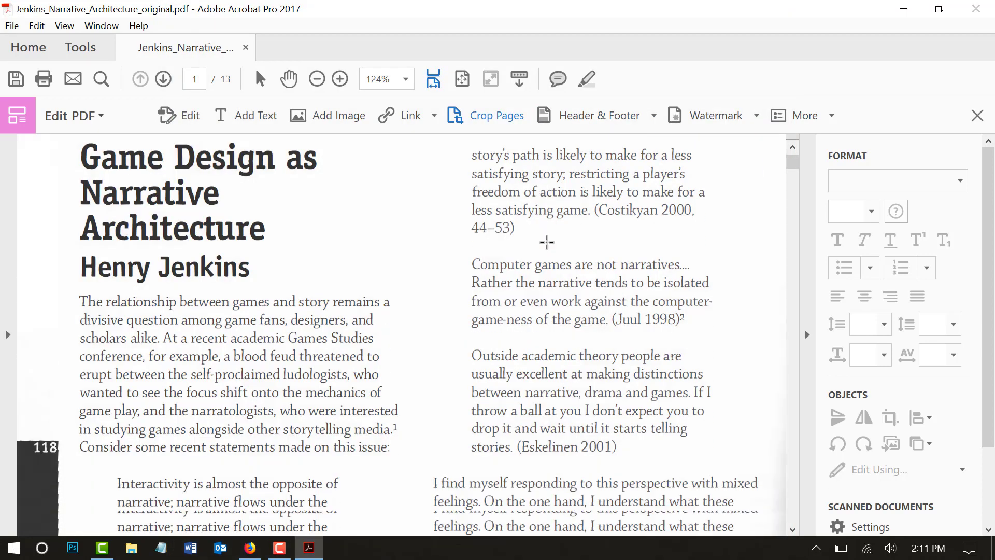
scroll(547, 242, "down", 10)
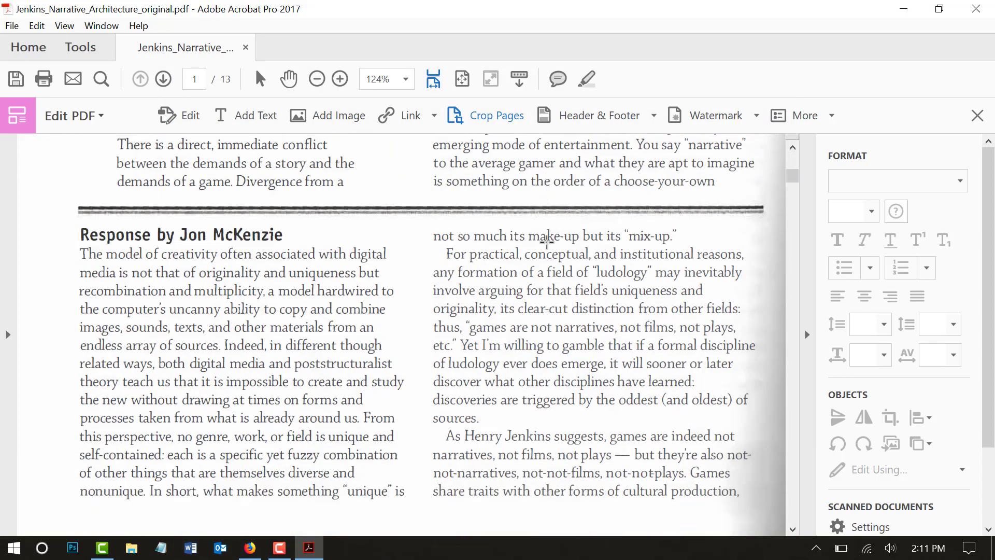
scroll(547, 242, "down", 1)
scroll(547, 241, "up", 3)
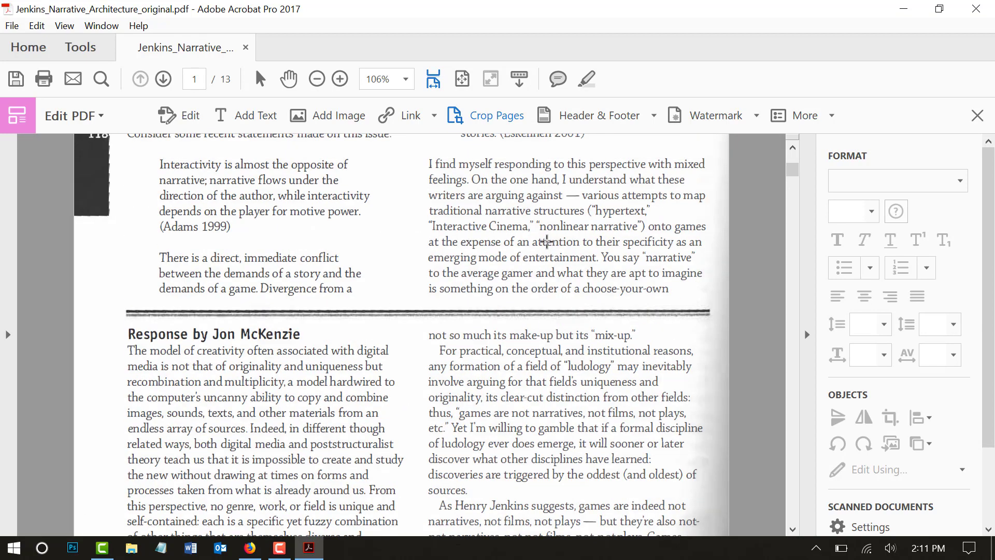
scroll(547, 241, "up", 7)
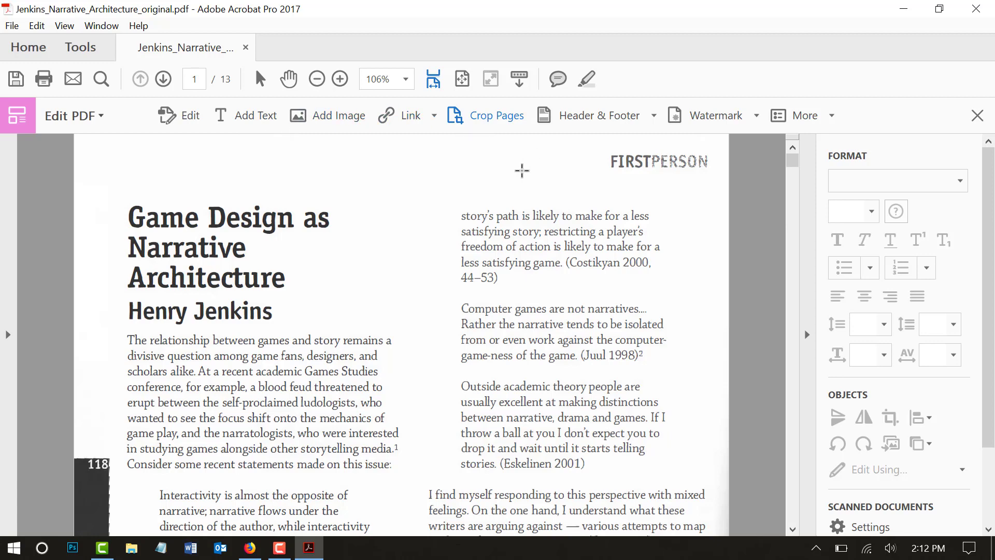
- Open the Action Wizard from the Customize group of the full tool collection
left_click(84, 47)
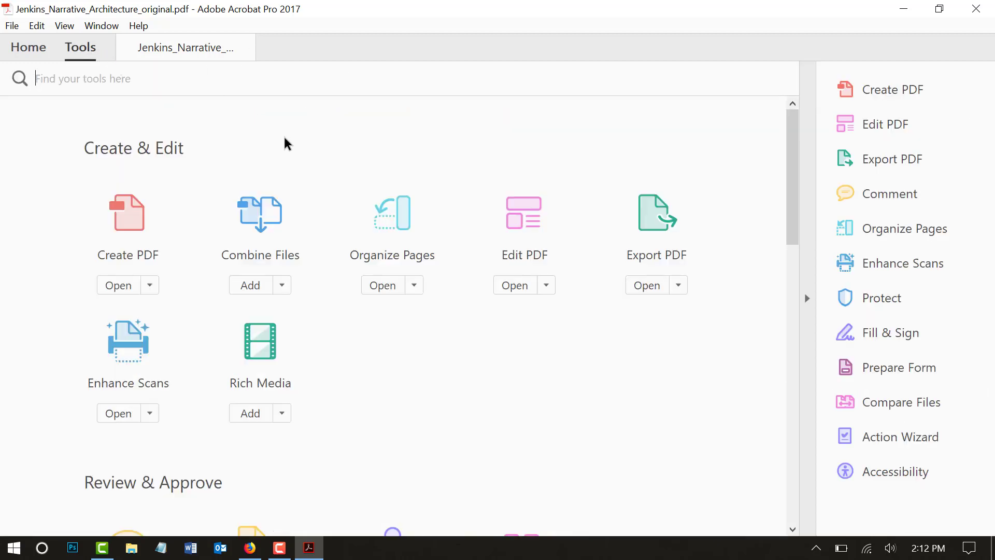
scroll(328, 271, "down", 10)
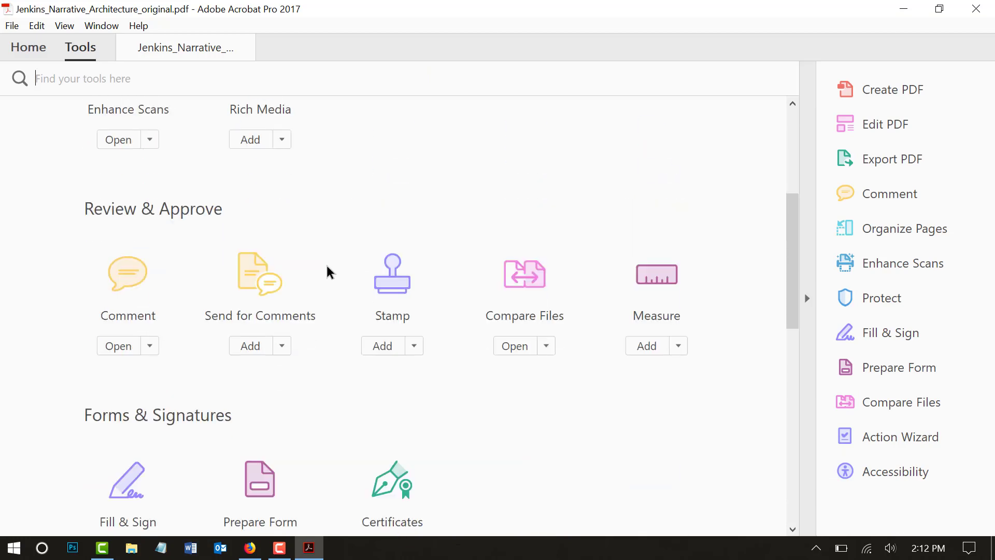
scroll(329, 271, "down", 7)
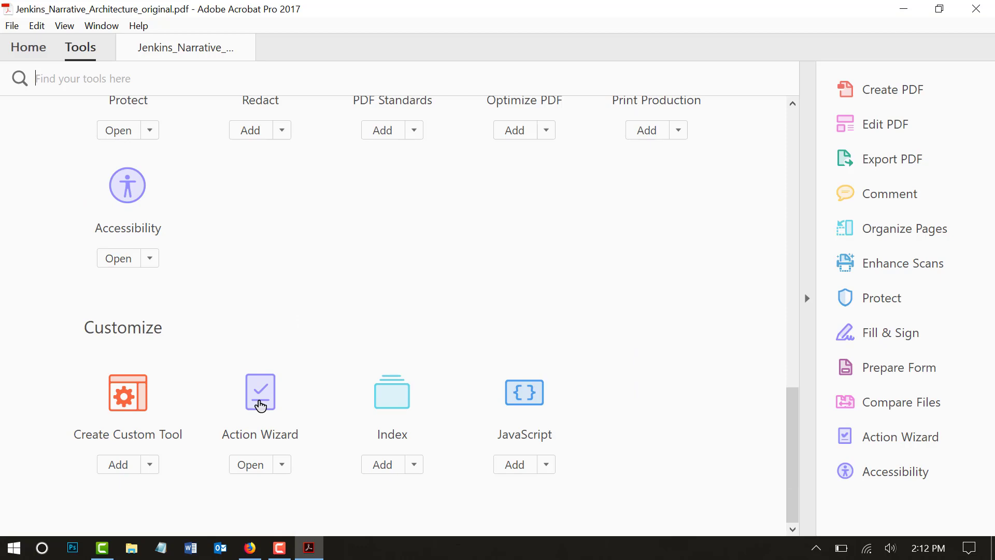
left_click(260, 399)
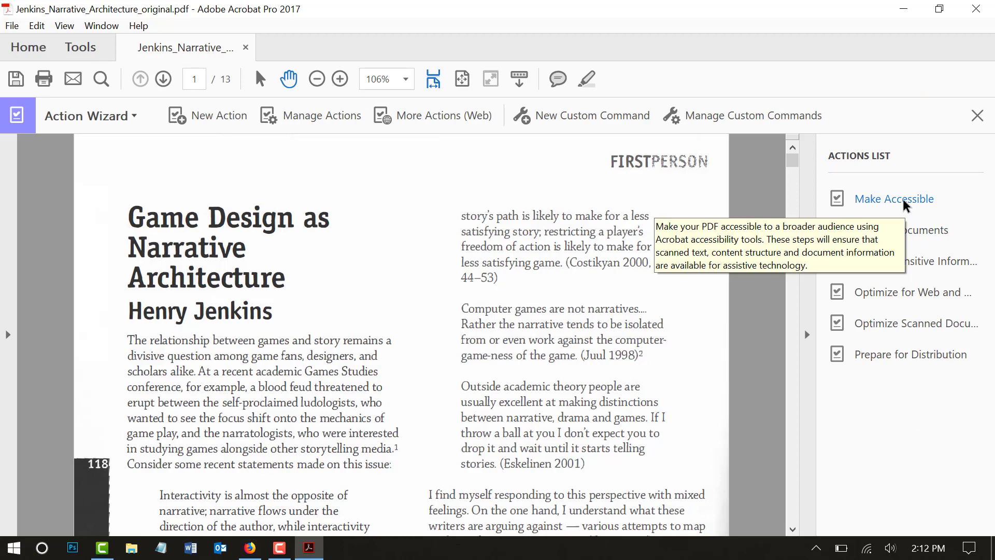
- Start the Make Accessible action, turn off Leave As Is for all four description fields, and set the title to "Game Design..."
left_click(903, 200)
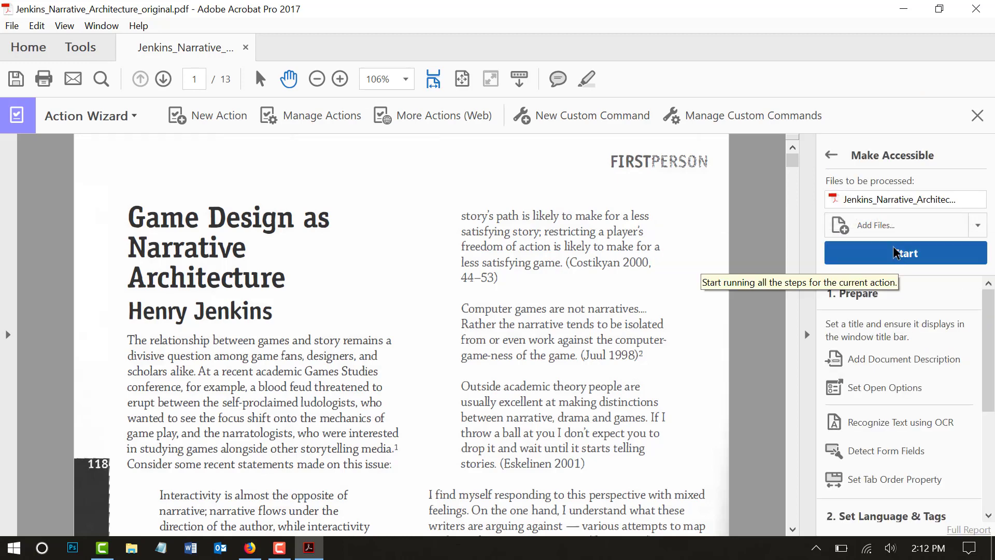
left_click(899, 259)
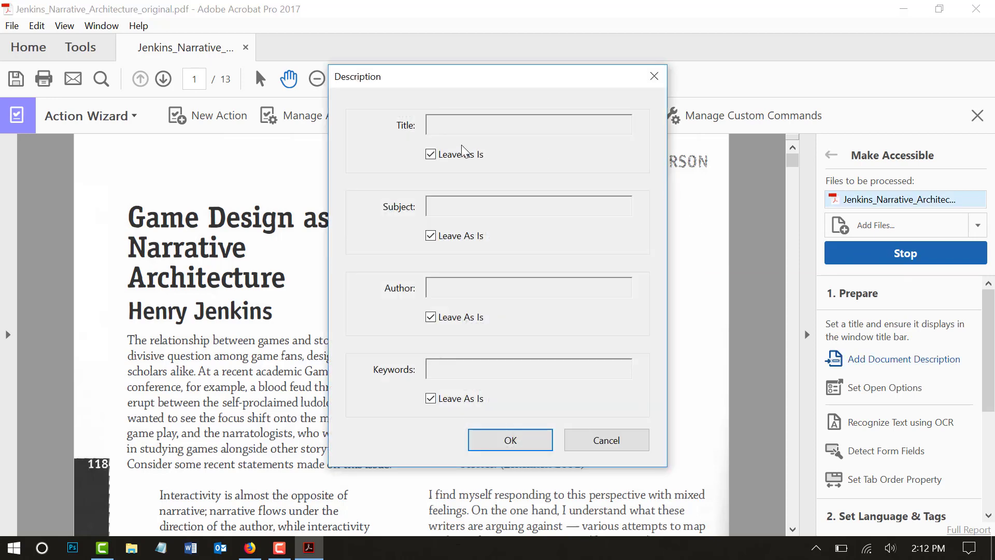
left_click(431, 155)
left_click(431, 235)
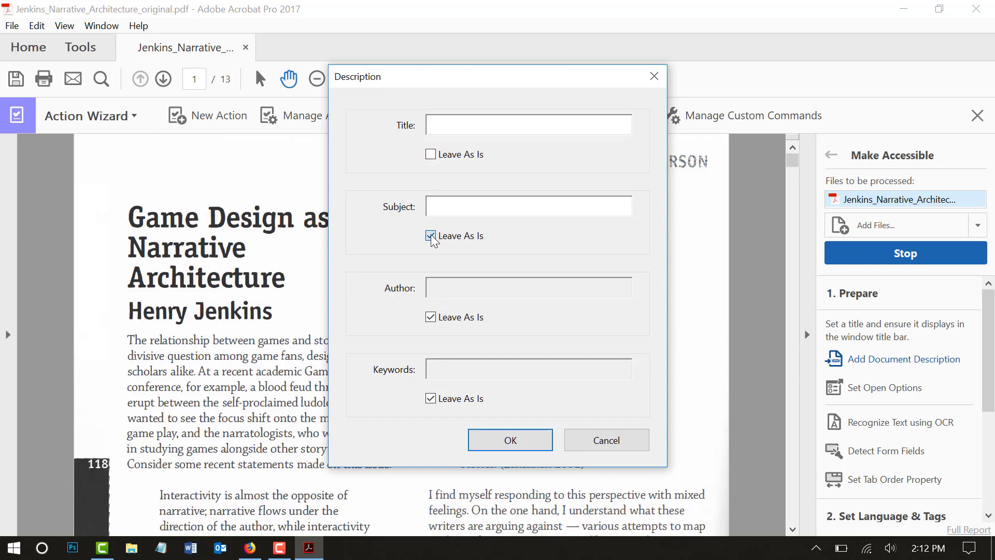
left_click(431, 317)
left_click(431, 402)
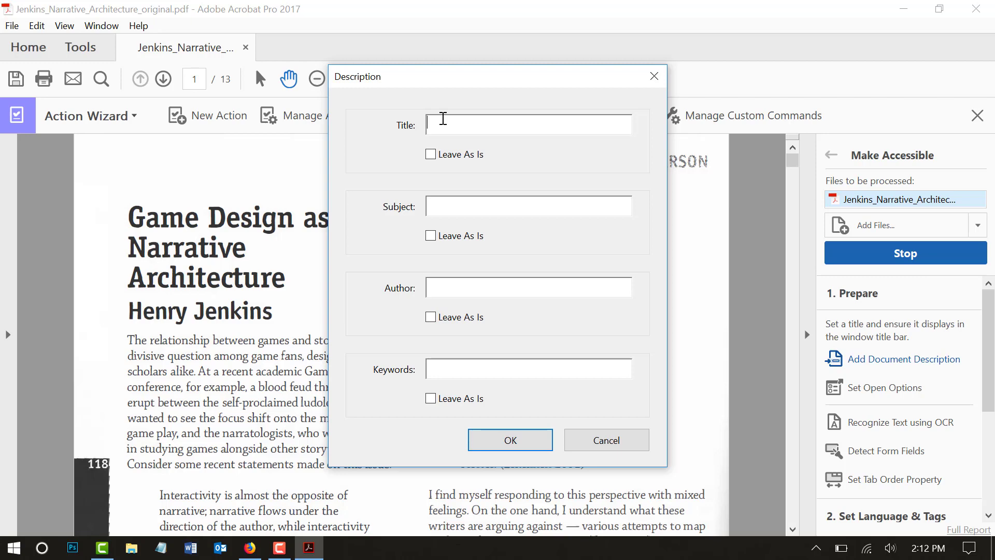
type("Game Design...")
left_click(454, 207)
left_click(510, 440)
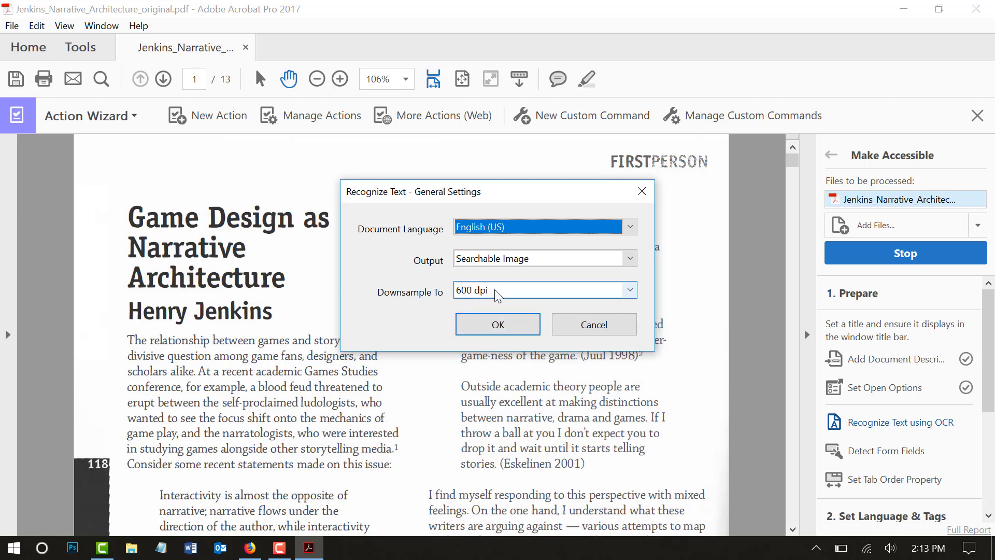
- Recognize the text in English (US) as a searchable image at 600 dpi, and skip form field detection
left_click(484, 331)
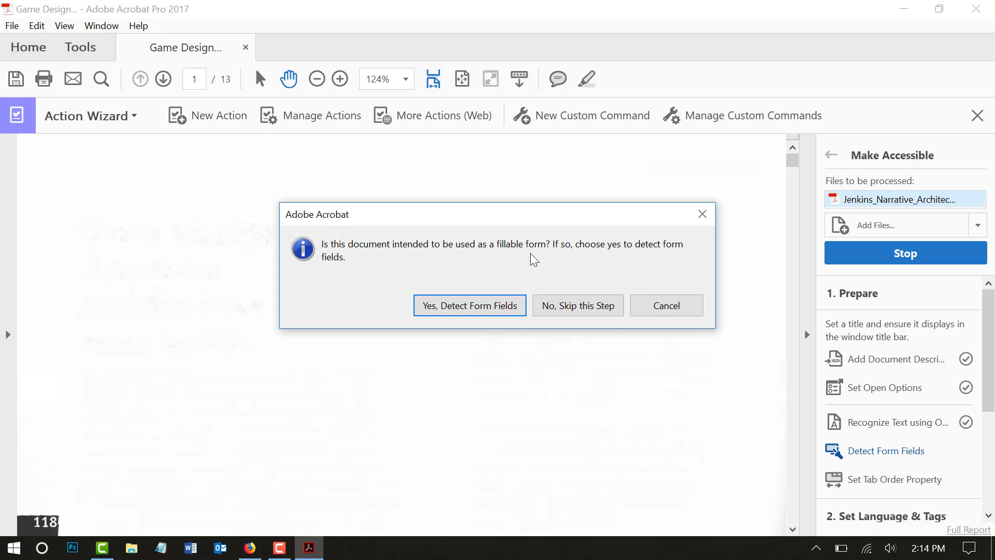
left_click(568, 311)
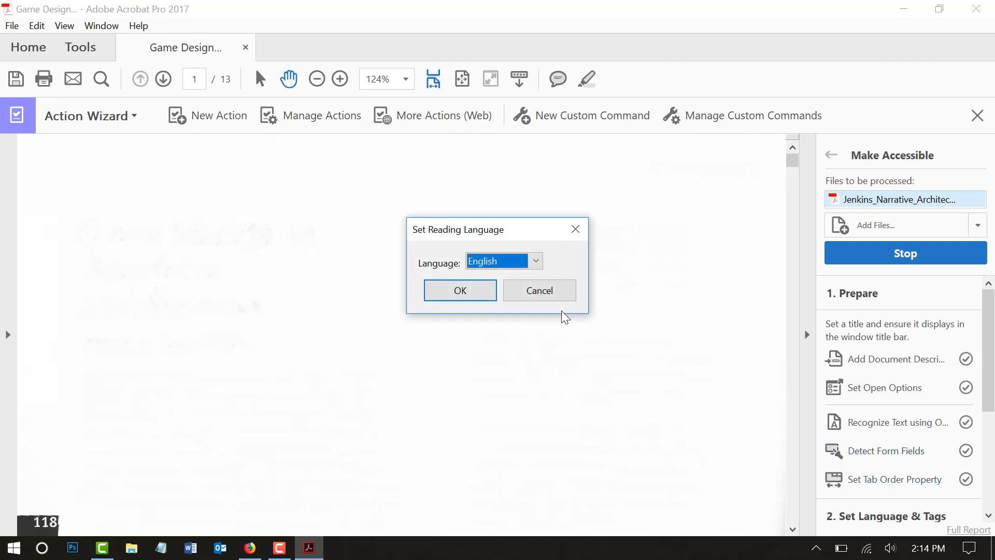
- Set the reading language to English and enter the page number as alternate text for the first detected figure
left_click(457, 294)
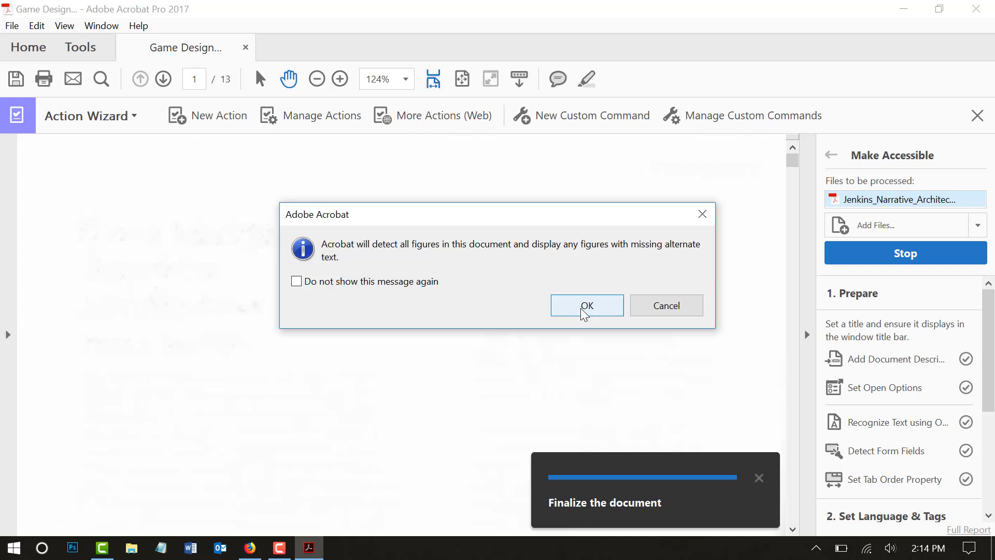
left_click(581, 309)
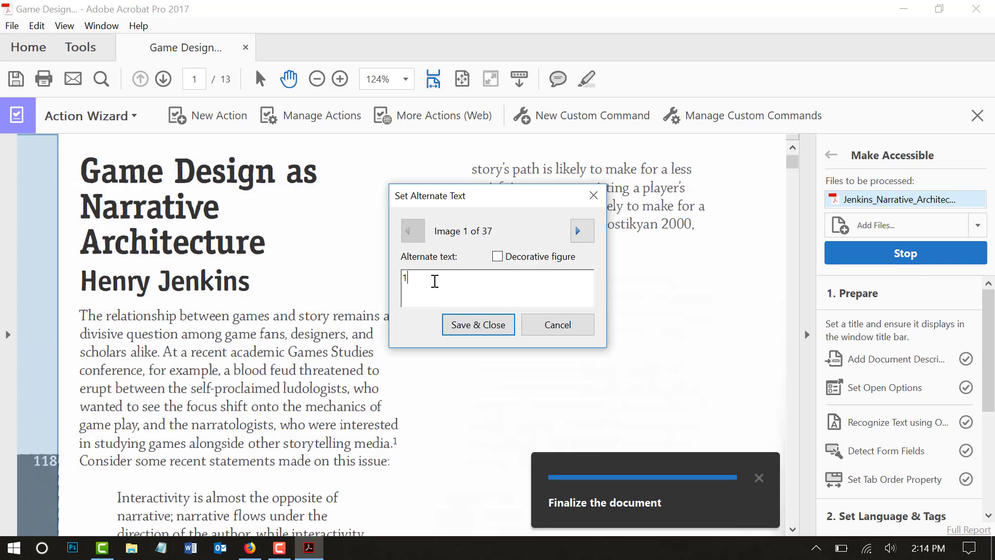
type("37")
left_click(578, 232)
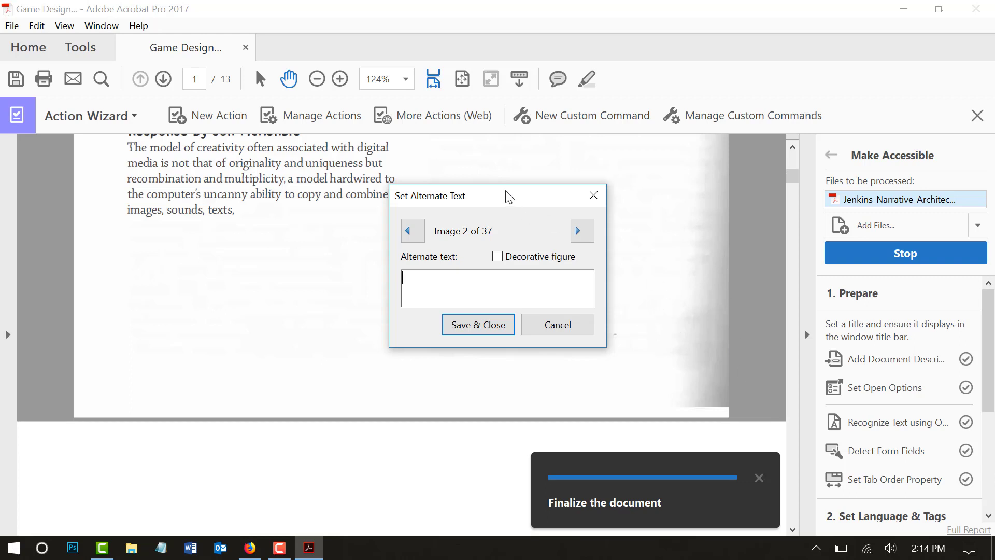
- Move the alternate text dialog off the figure and mark the second figure as decorative
left_click_drag(510, 197, 220, 243)
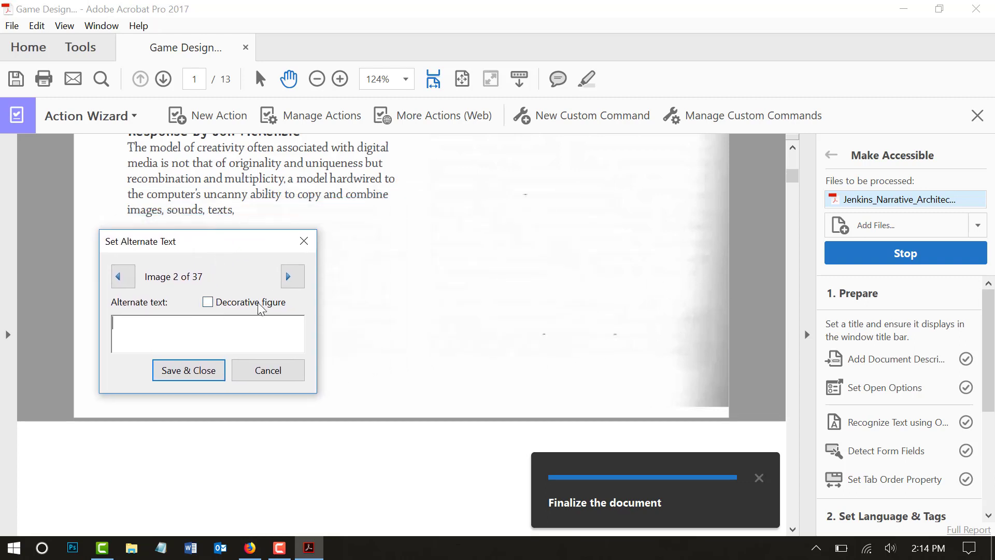
left_click(209, 303)
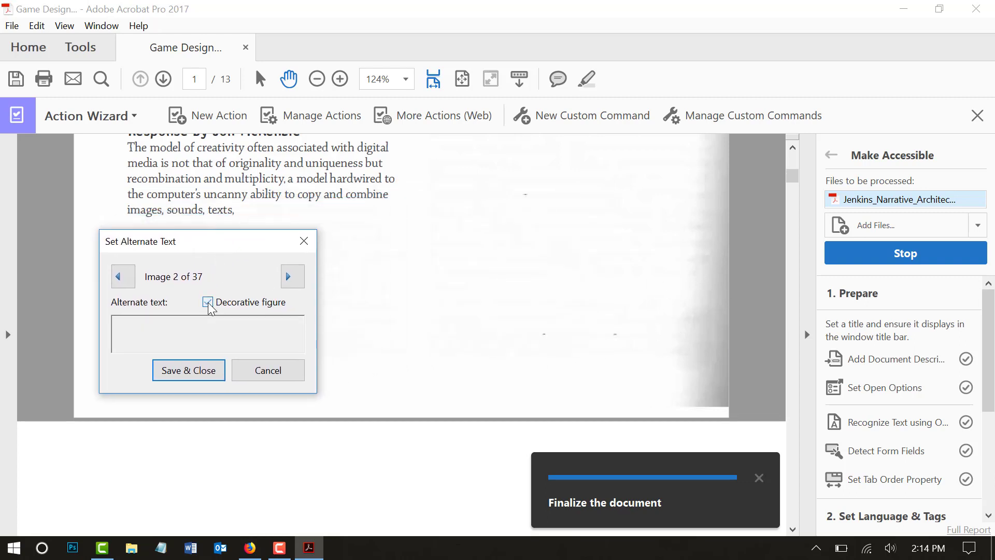
left_click(289, 279)
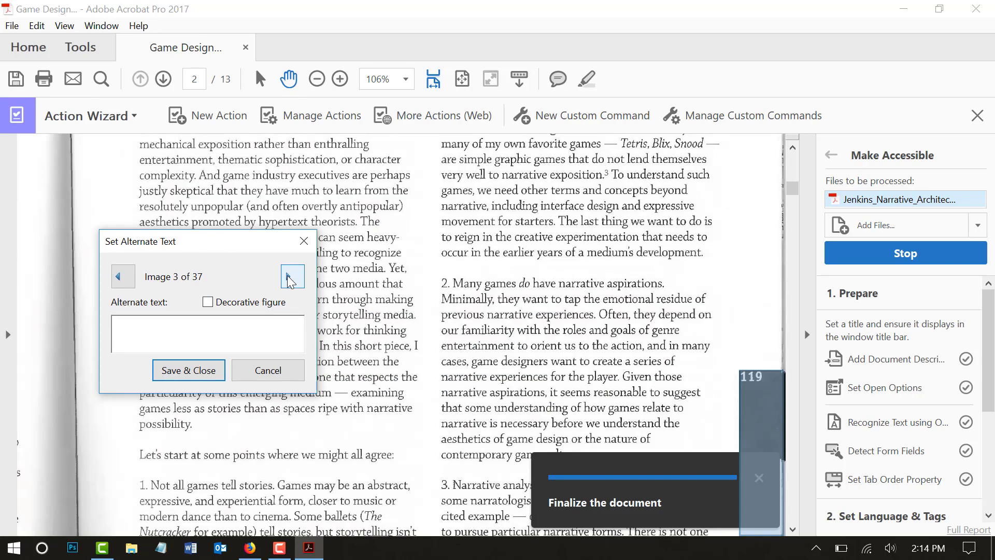
- Set the third figure's alternate text to 119 and mark the fourth figure as decorative
left_click(187, 329)
type("119")
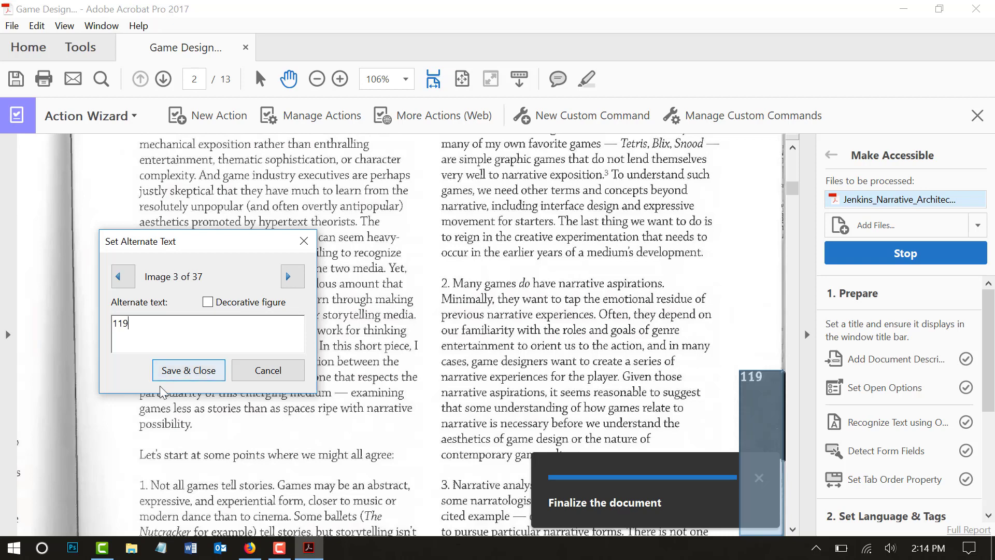
left_click(288, 278)
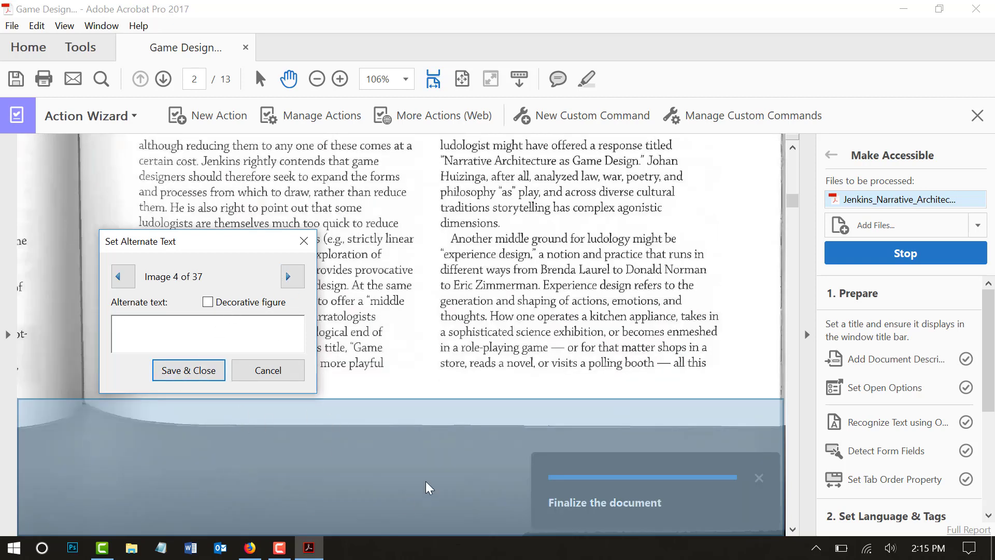
left_click(209, 302)
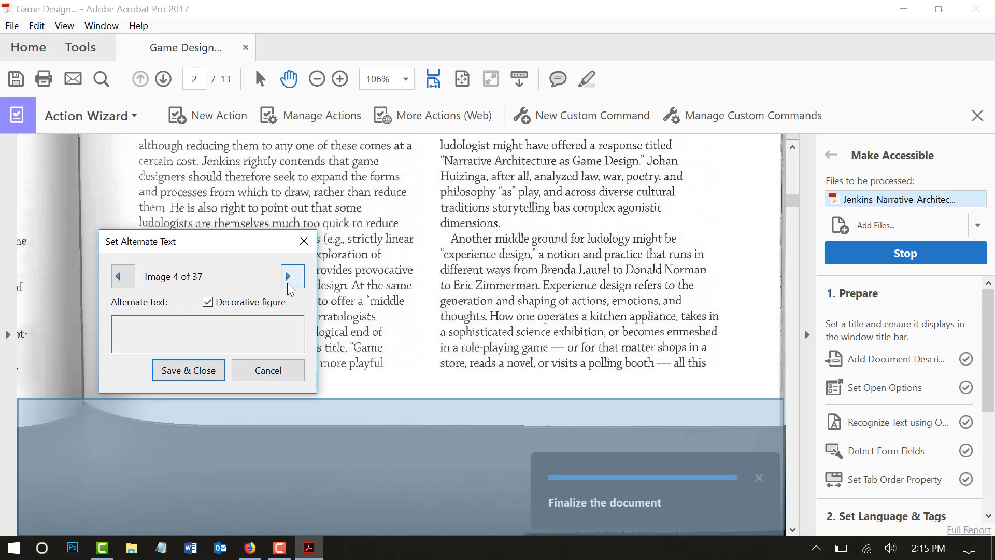
- Go through the remaining figures up to the last one, leaving their alternate text blank, and save the alternate text entries
left_click(288, 277)
left_click(289, 276)
left_click(288, 277)
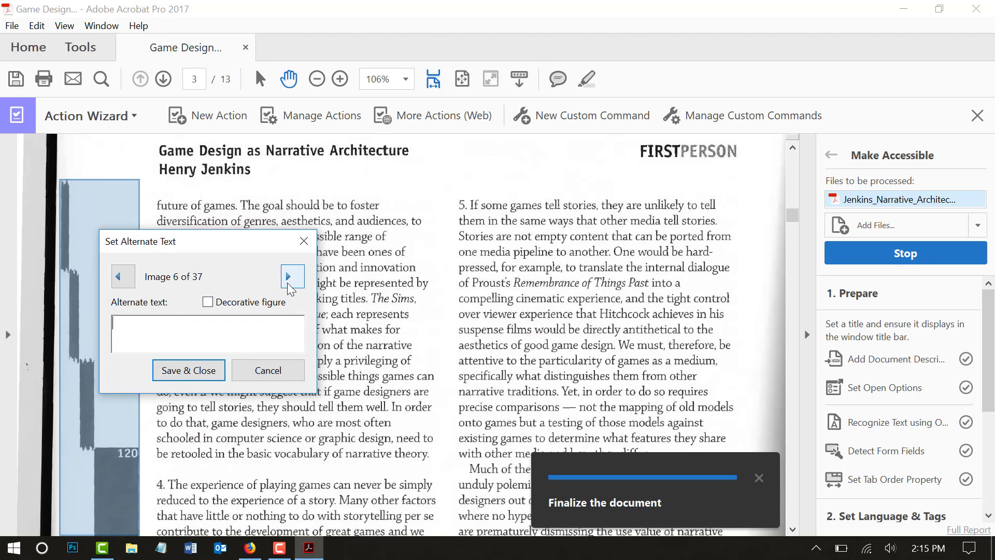
left_click(289, 277)
left_click(288, 277)
left_click(289, 277)
left_click(288, 277)
left_click(288, 276)
left_click(288, 277)
left_click(288, 277)
left_click(288, 277)
left_click(288, 277)
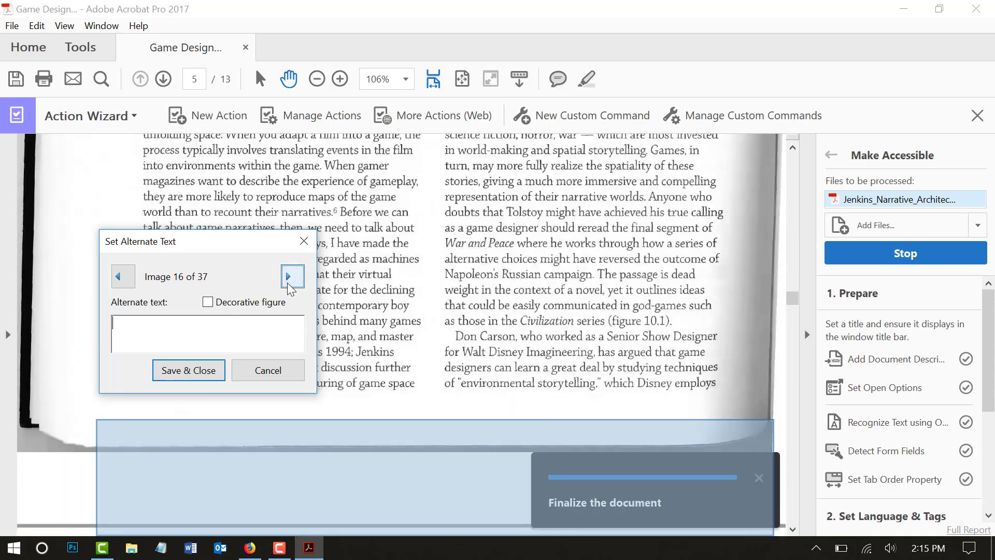
left_click(288, 277)
left_click(288, 276)
left_click(288, 277)
left_click(288, 282)
left_click(288, 282)
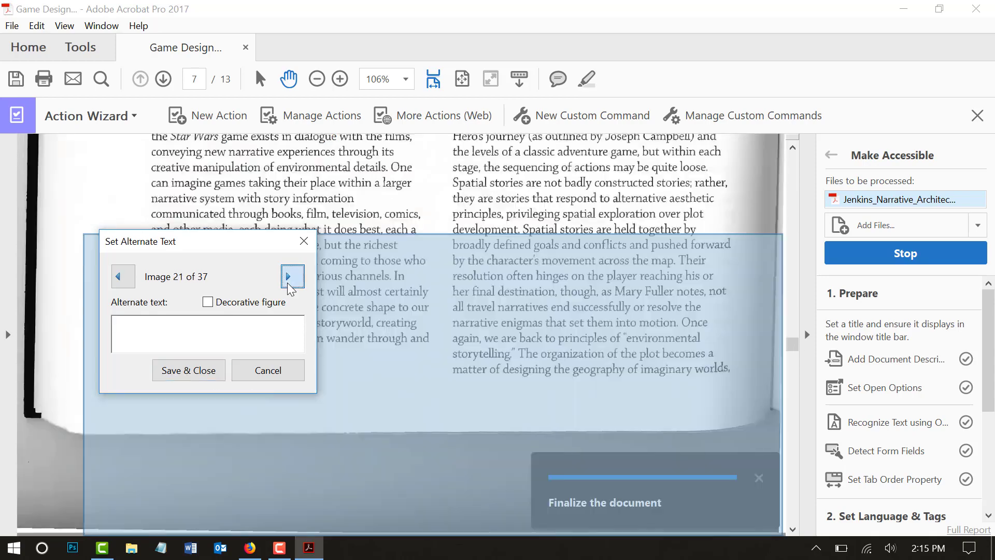
left_click(287, 282)
left_click(288, 282)
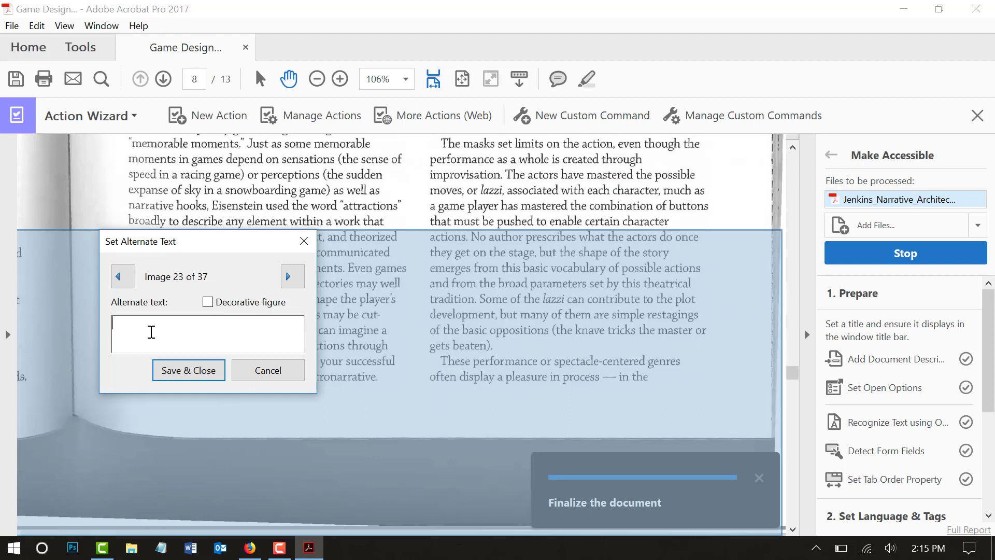
left_click(288, 282)
left_click(293, 276)
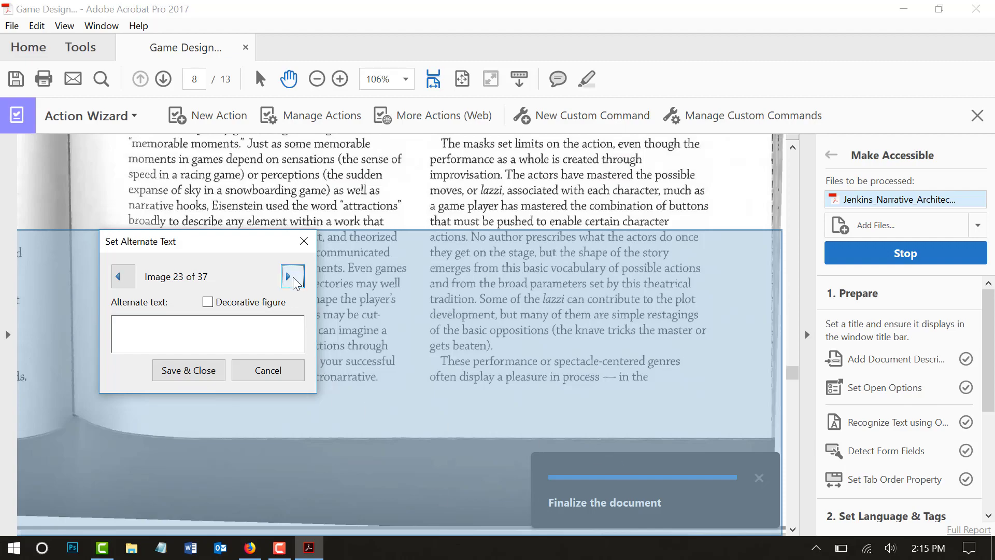
left_click(293, 276)
left_click(293, 276)
left_click(293, 276)
left_click(292, 276)
left_click(293, 276)
left_click(293, 276)
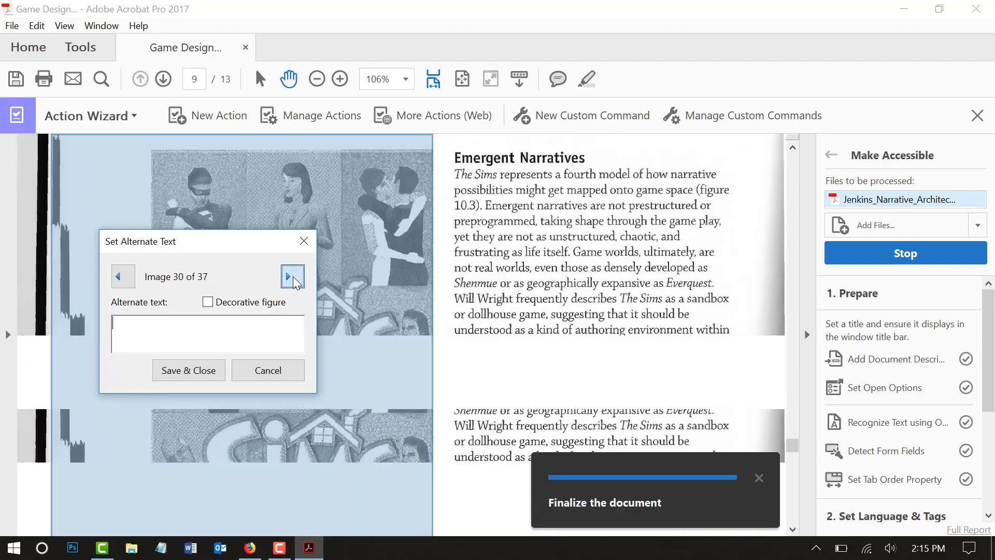
left_click(293, 276)
left_click(293, 276)
left_click(293, 276)
left_click(293, 276)
left_click(292, 276)
left_click(293, 276)
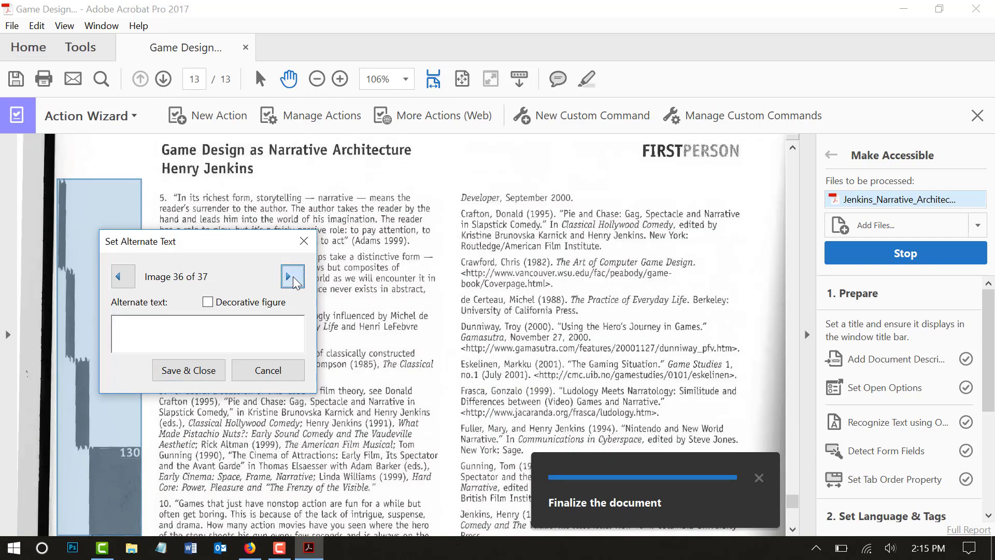
left_click(292, 276)
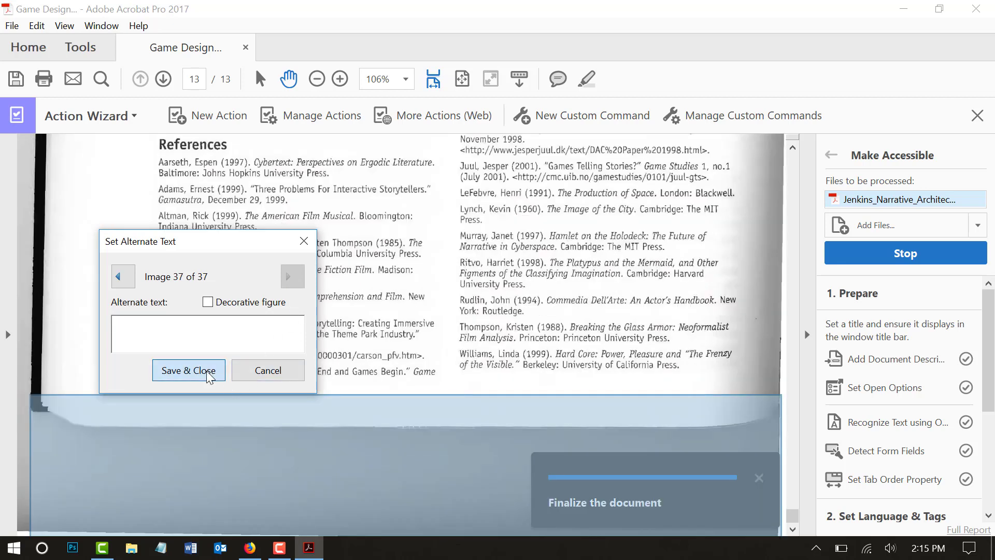
left_click(189, 370)
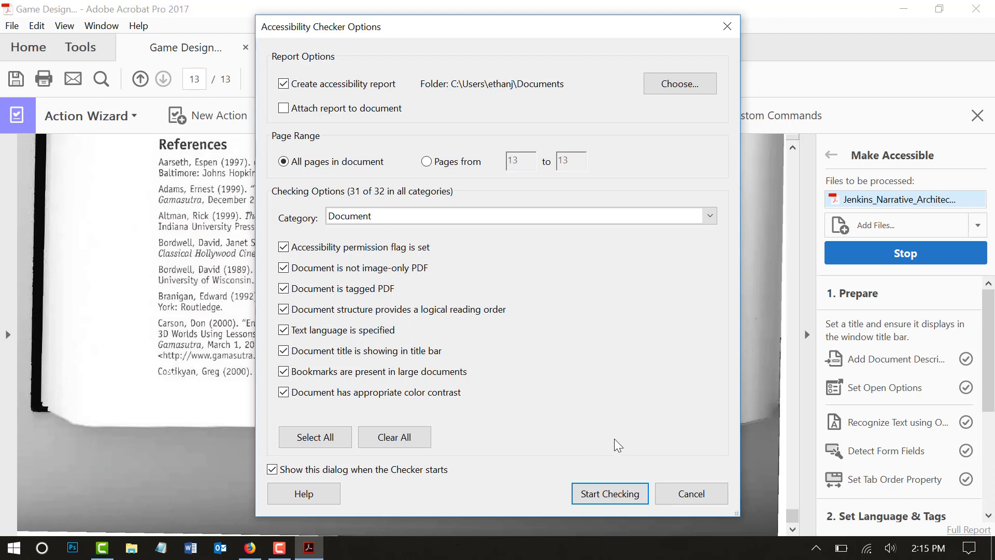
- Run the accessibility check on all pages with a report, and expand the Document results beside the first page
left_click(614, 493)
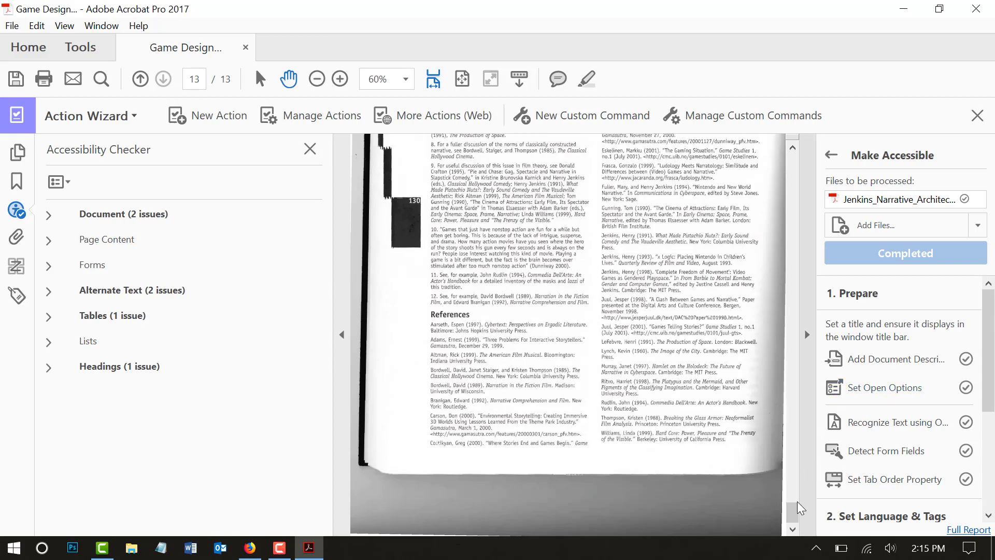
left_click_drag(799, 506, 774, 165)
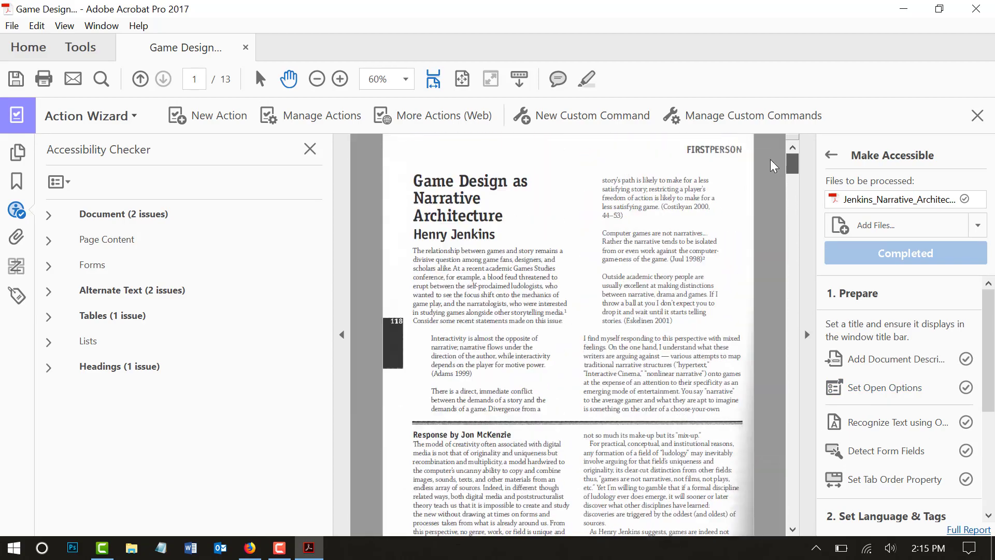
left_click(49, 217)
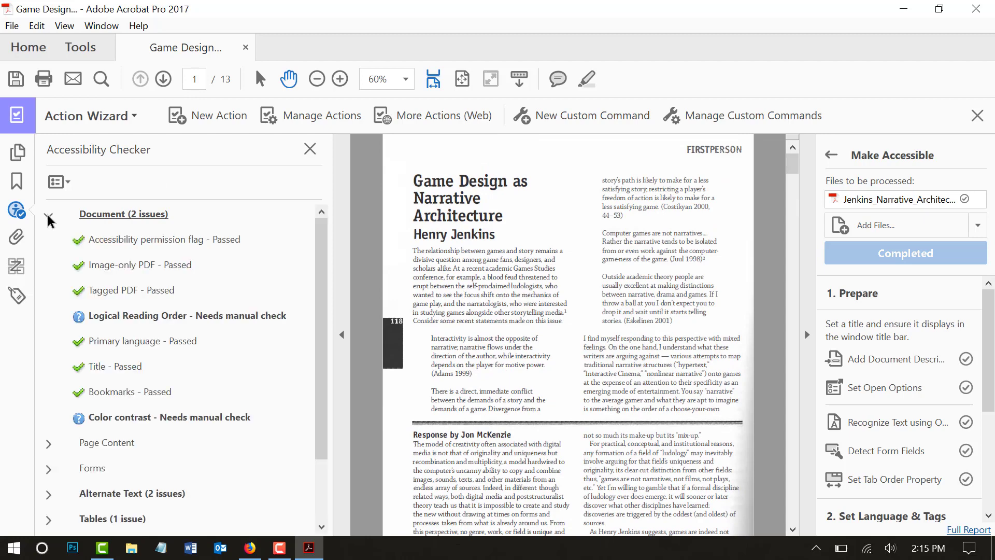
- Look at the options for the Logical Reading Order check and examine the column and section order on the first two pages
left_click(129, 319)
right_click(130, 320)
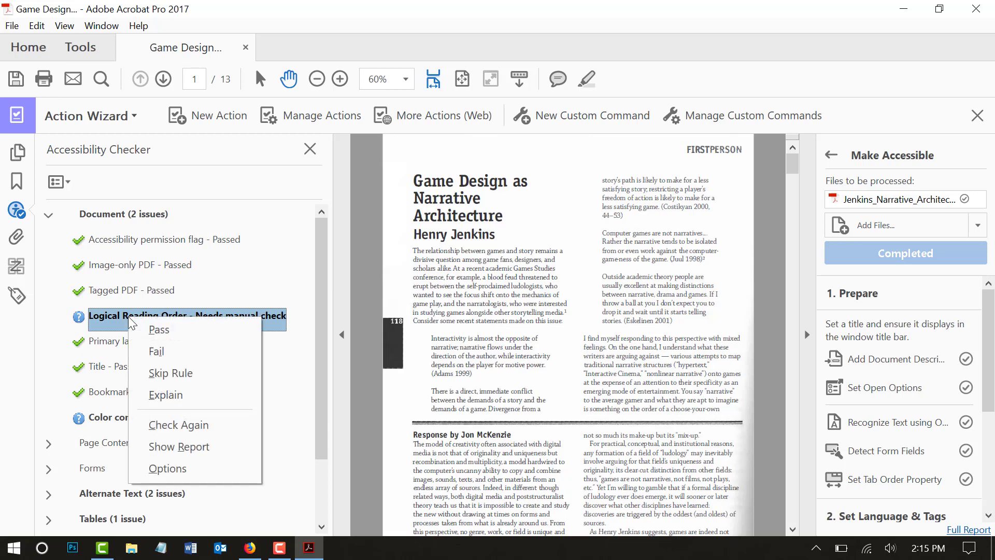
left_click(62, 344)
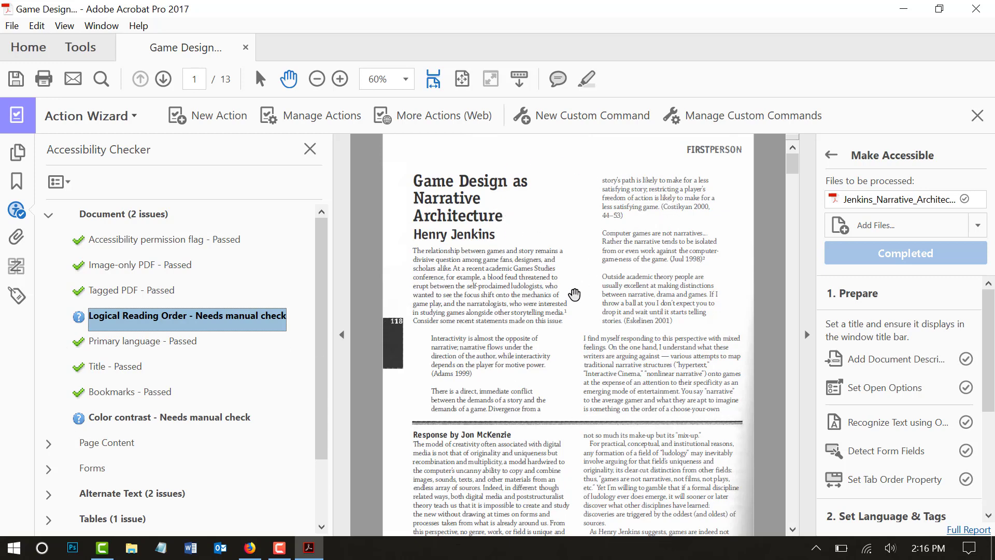
scroll(574, 292, "down", 3)
scroll(574, 294, "down", 1)
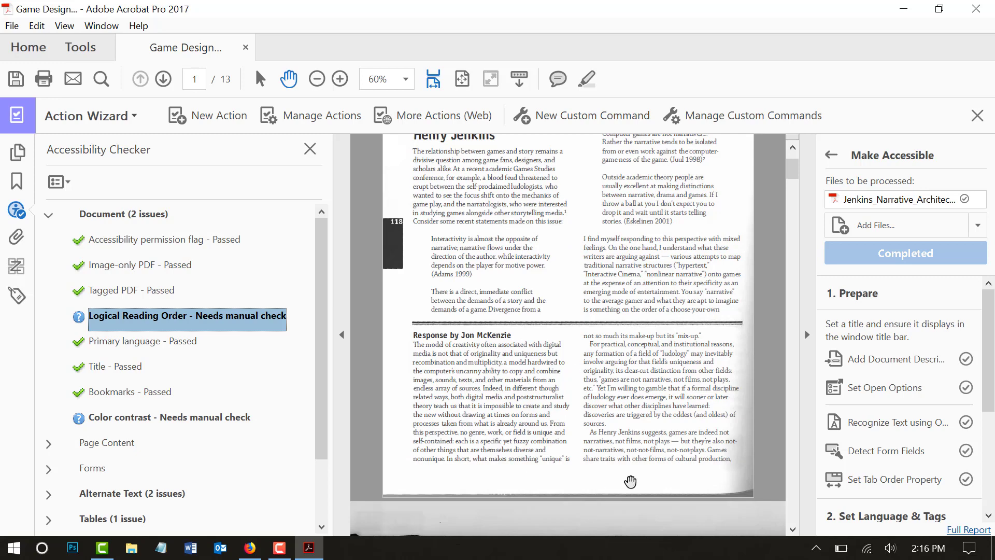
scroll(537, 384, "down", 5)
scroll(538, 383, "down", 5)
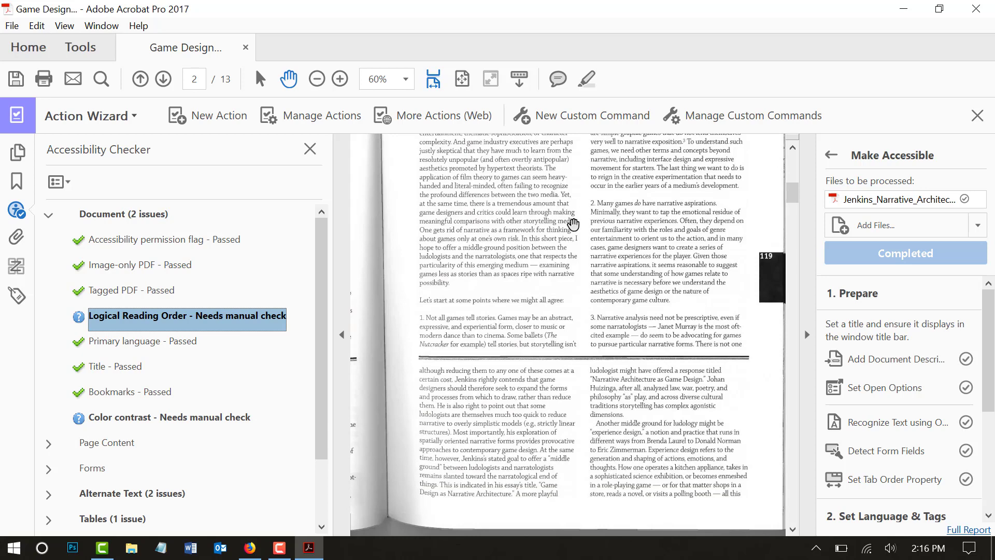
scroll(572, 224, "down", 2)
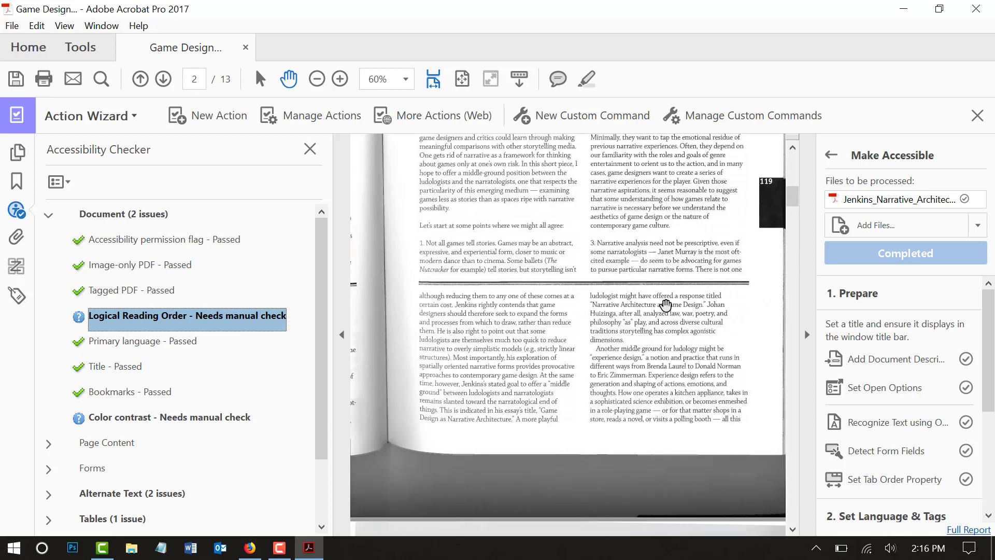
scroll(613, 389, "up", 7)
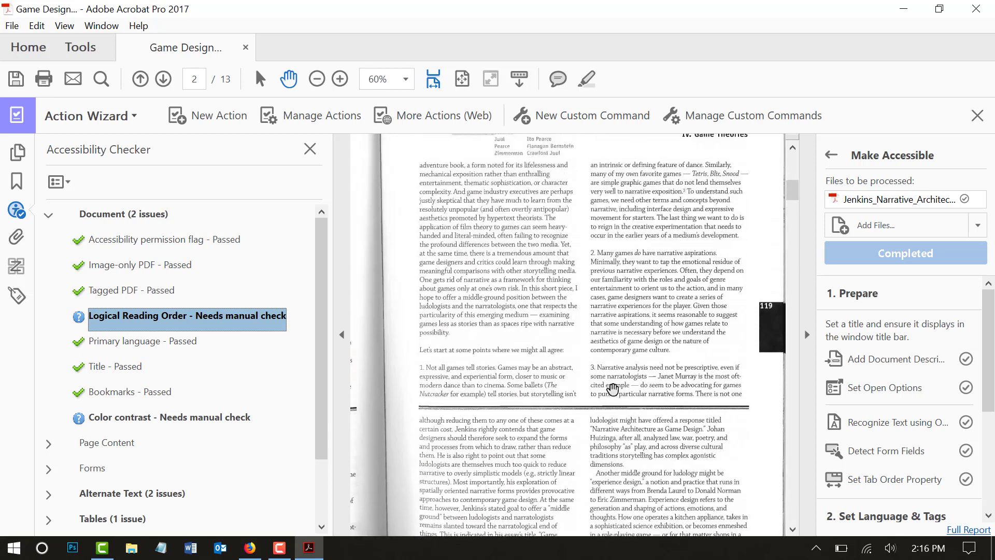
scroll(612, 388, "up", 10)
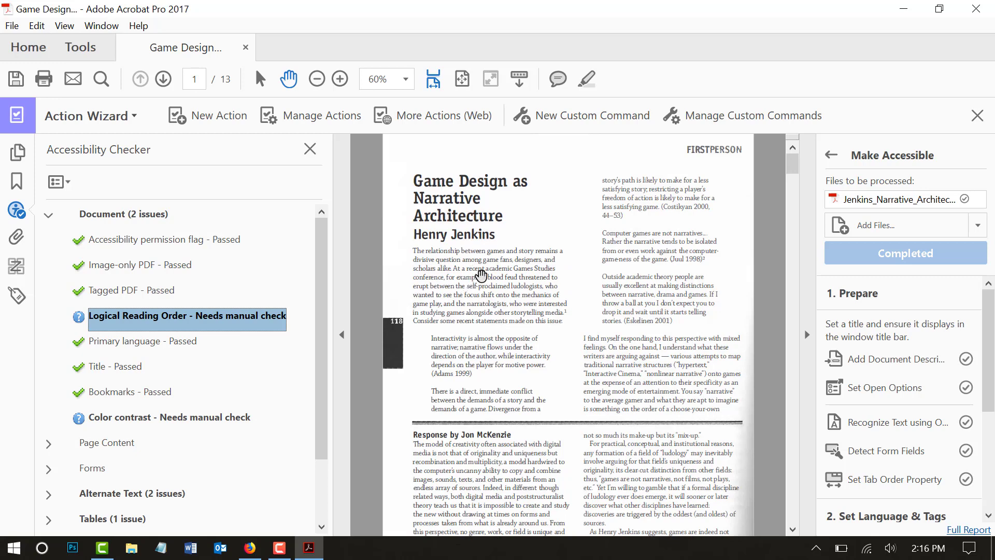
- Mark the Logical Reading Order and Color contrast checks as passed in the Document results
right_click(164, 316)
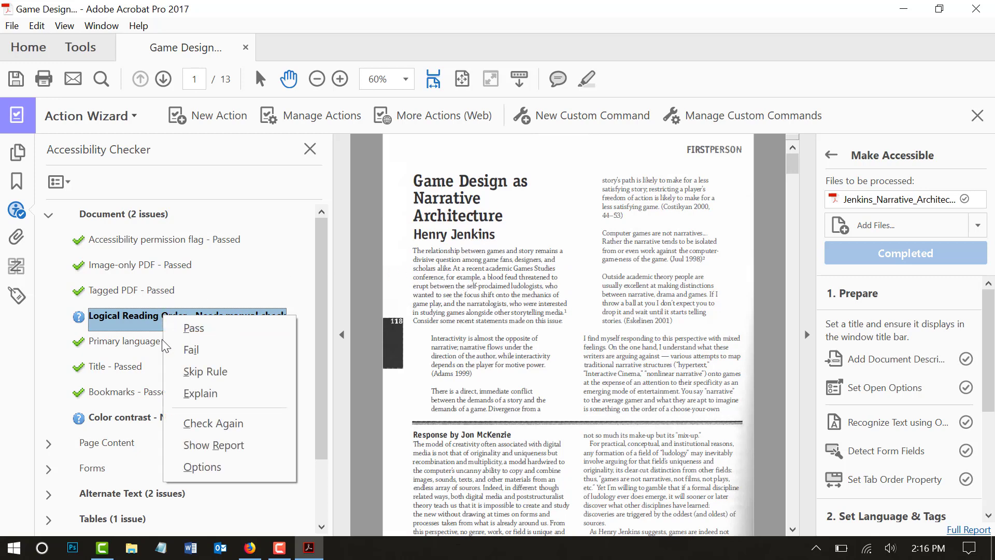
left_click(194, 329)
right_click(111, 421)
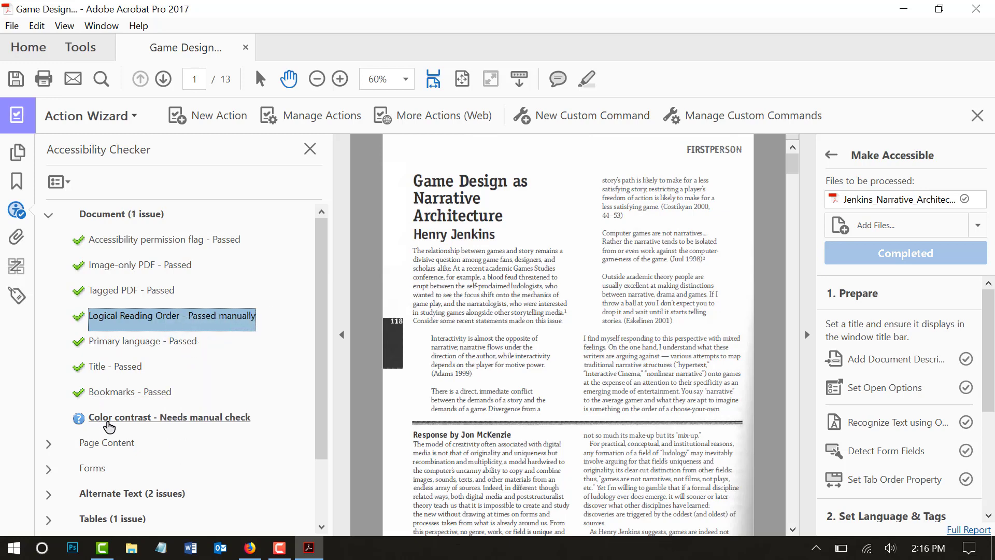
left_click(147, 274)
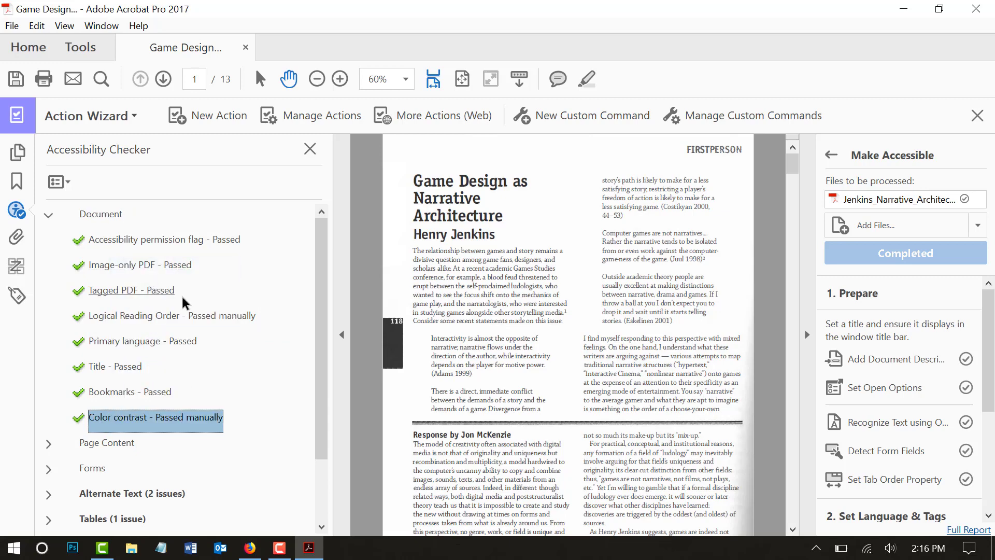
- Expand the Alternate Text results and go through the figures listed under Figures alternate text
scroll(188, 342, "down", 2)
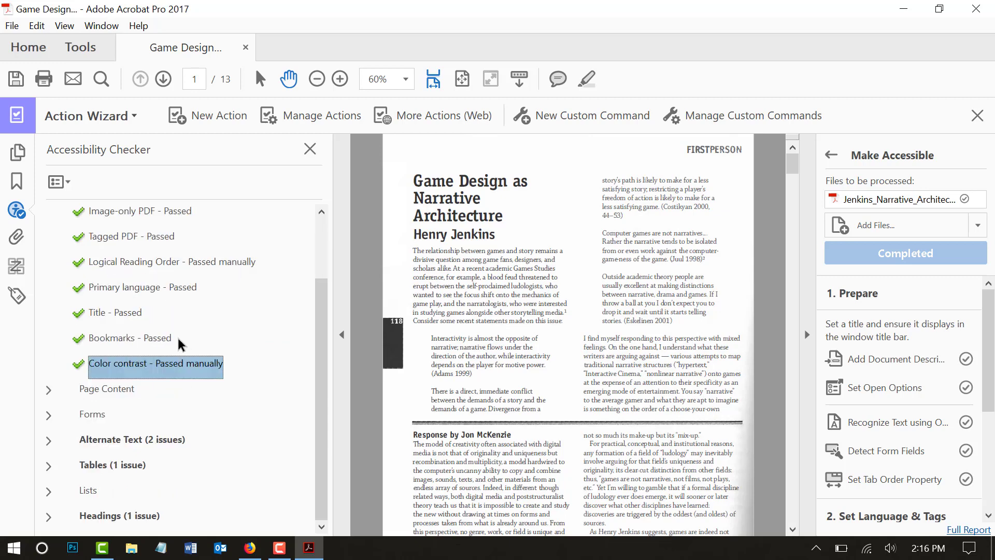
left_click(48, 440)
scroll(142, 440, "down", 3)
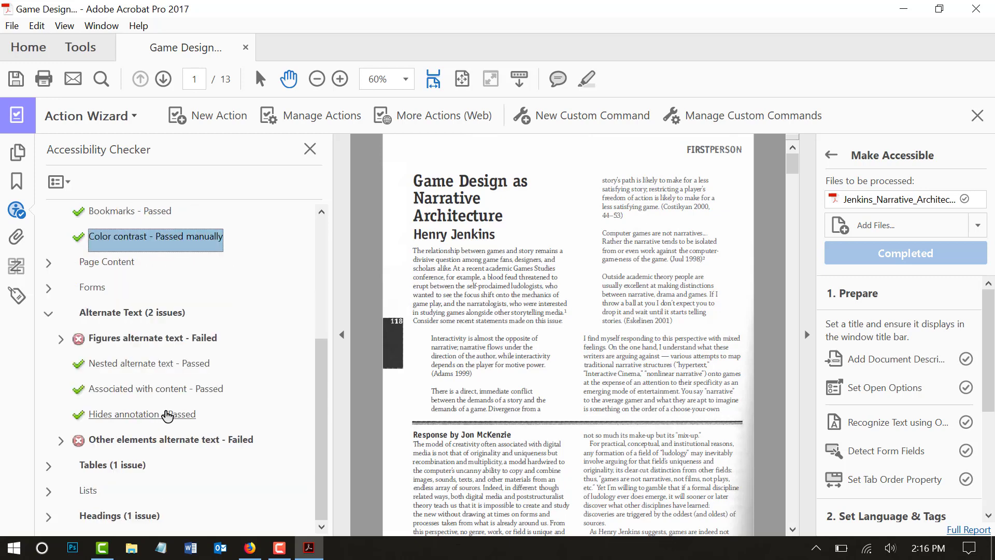
left_click(64, 338)
scroll(126, 378, "down", 6)
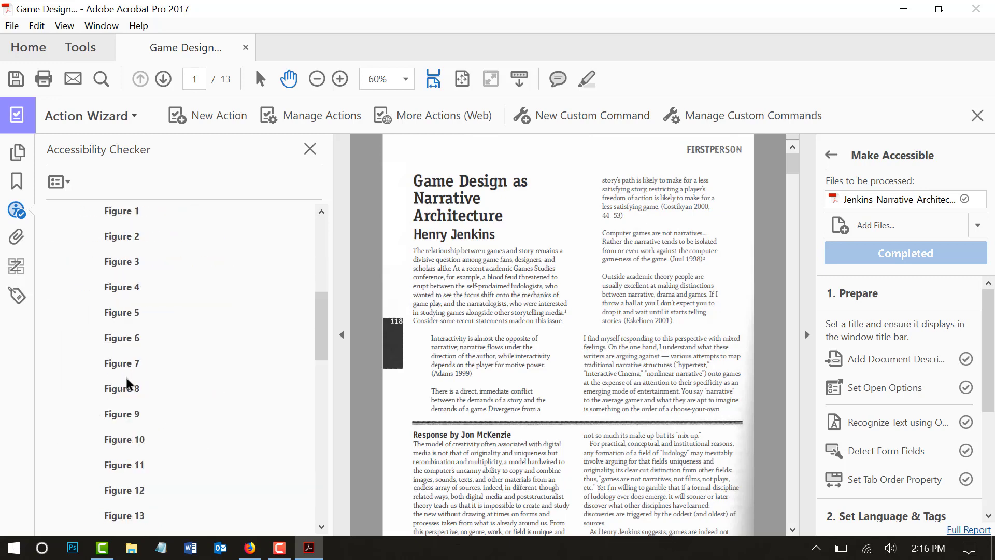
scroll(126, 378, "down", 5)
scroll(126, 378, "up", 4)
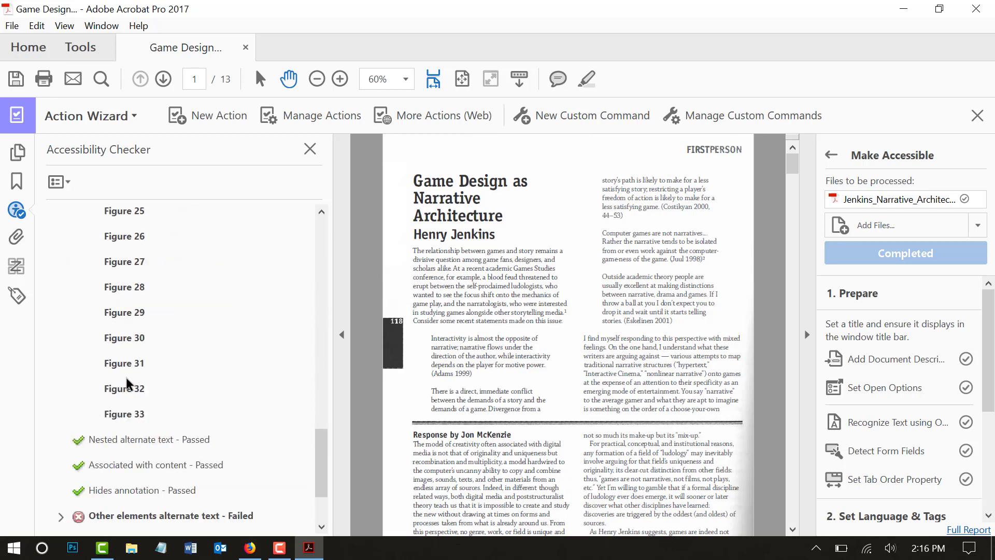
scroll(126, 377, "up", 3)
scroll(126, 377, "down", 7)
- Expand Other elements alternate text and locate Element 1 and Element 2 in the document
left_click(62, 440)
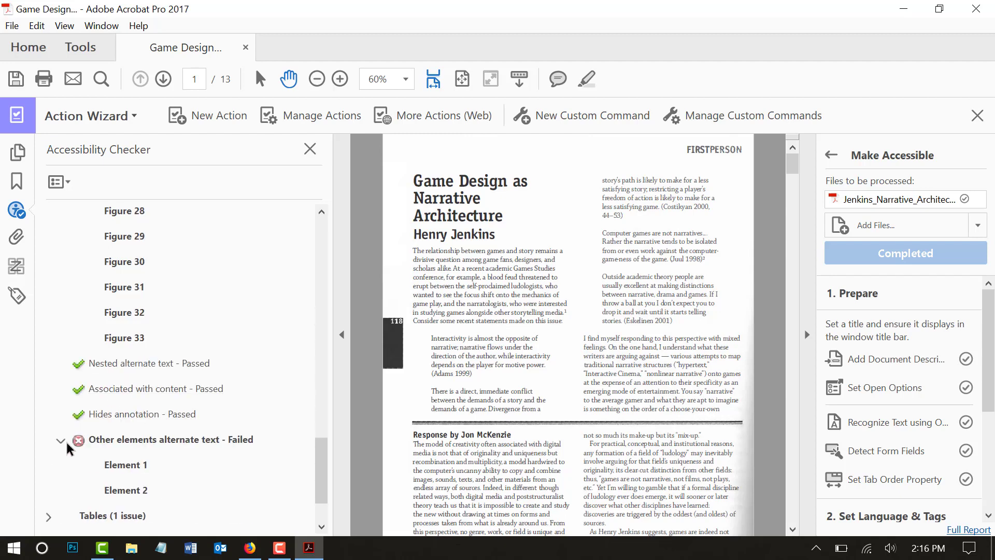
left_click(139, 466)
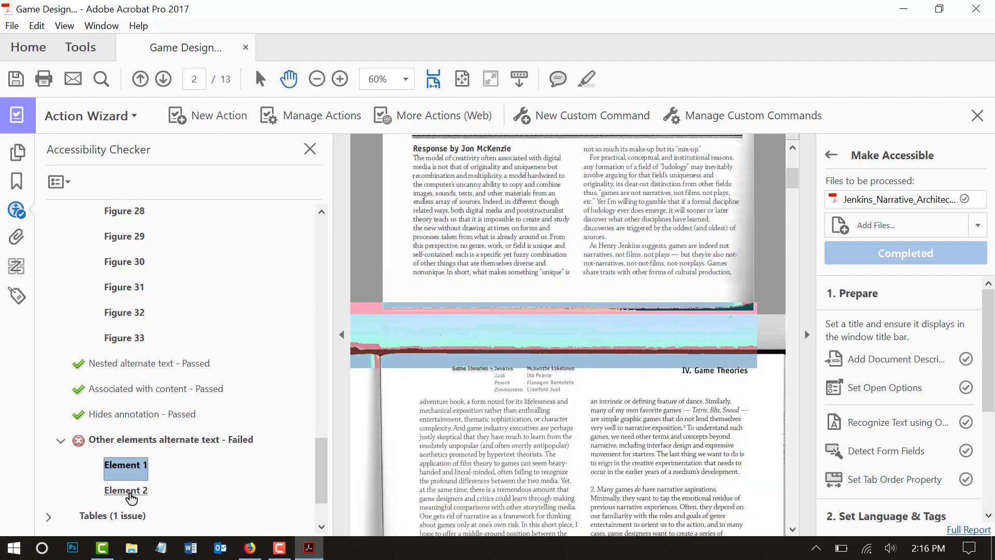
left_click(132, 491)
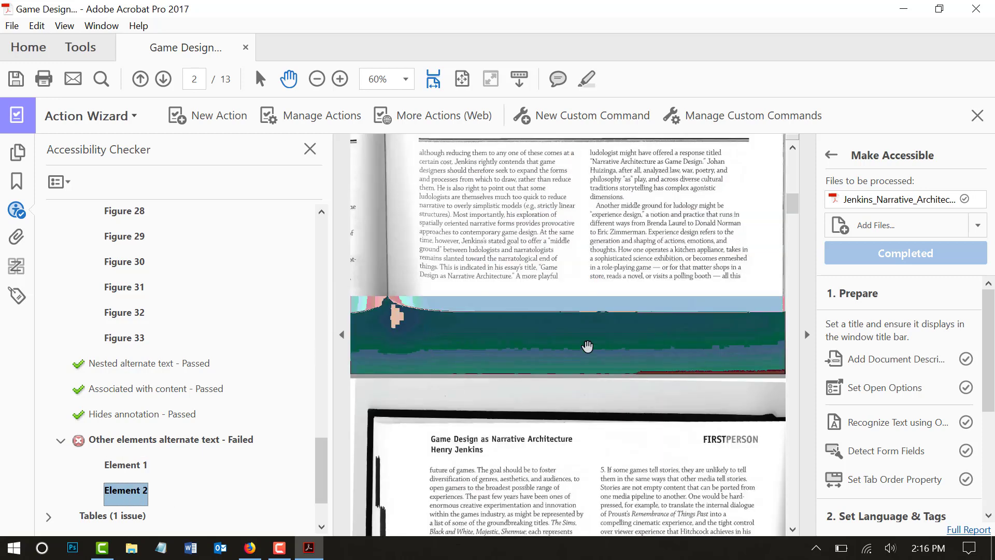
scroll(145, 395, "down", 1)
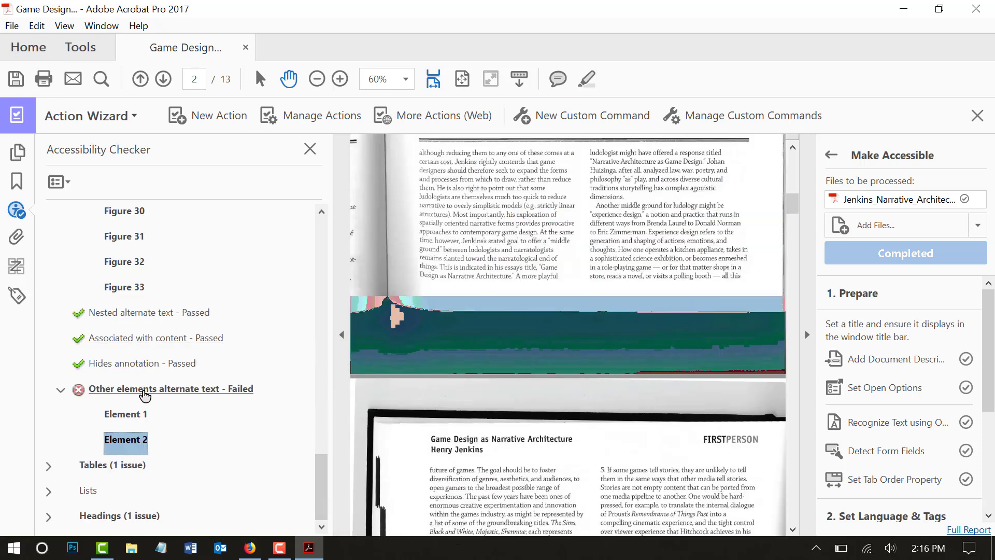
- Expand the Tables results and the Headers check, and locate each of its four elements in the document
left_click(49, 466)
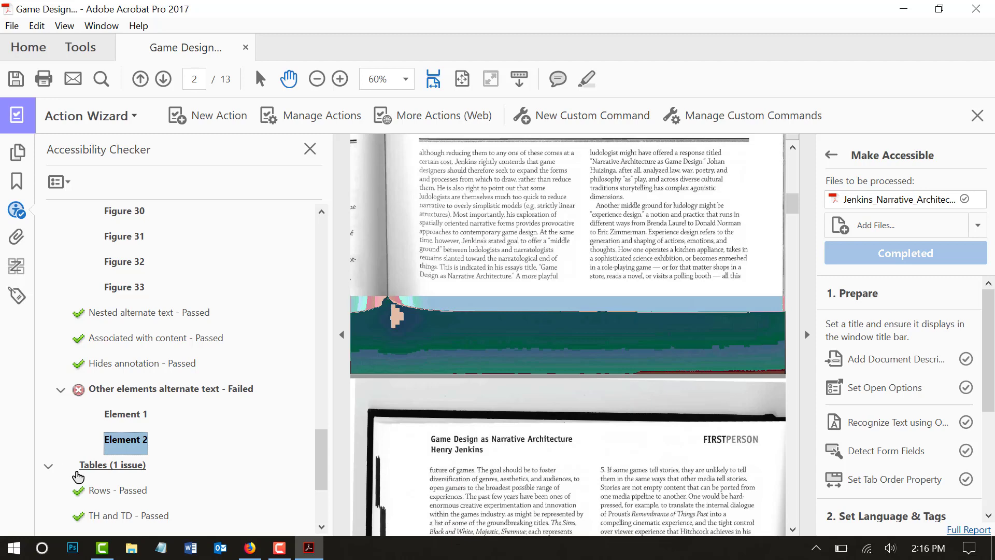
scroll(78, 475, "down", 3)
left_click(61, 415)
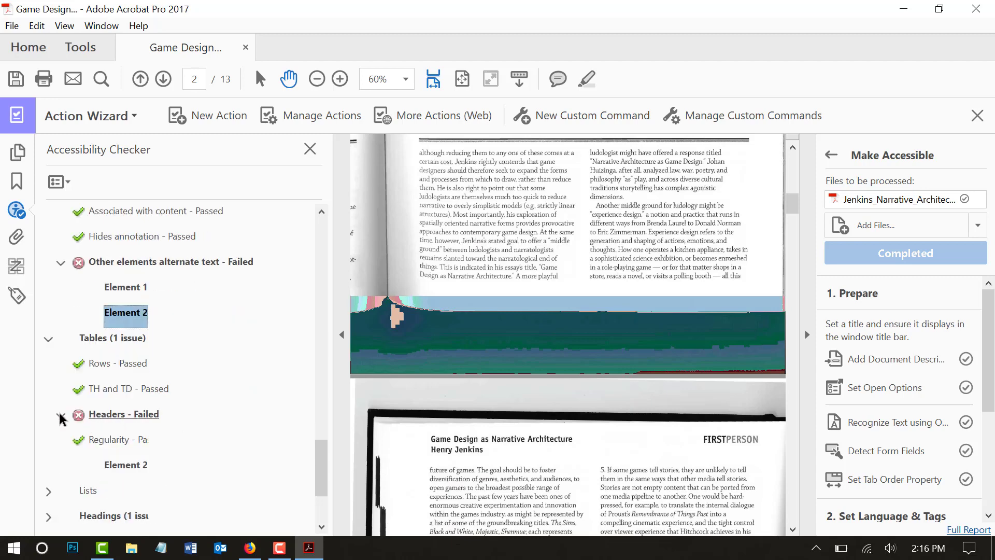
scroll(63, 417, "down", 2)
left_click(117, 340)
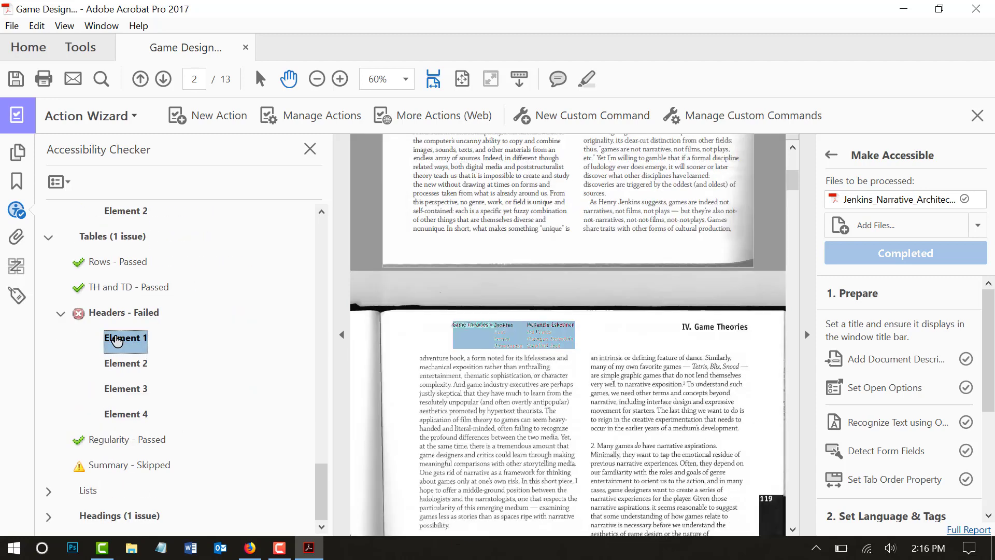
left_click(124, 365)
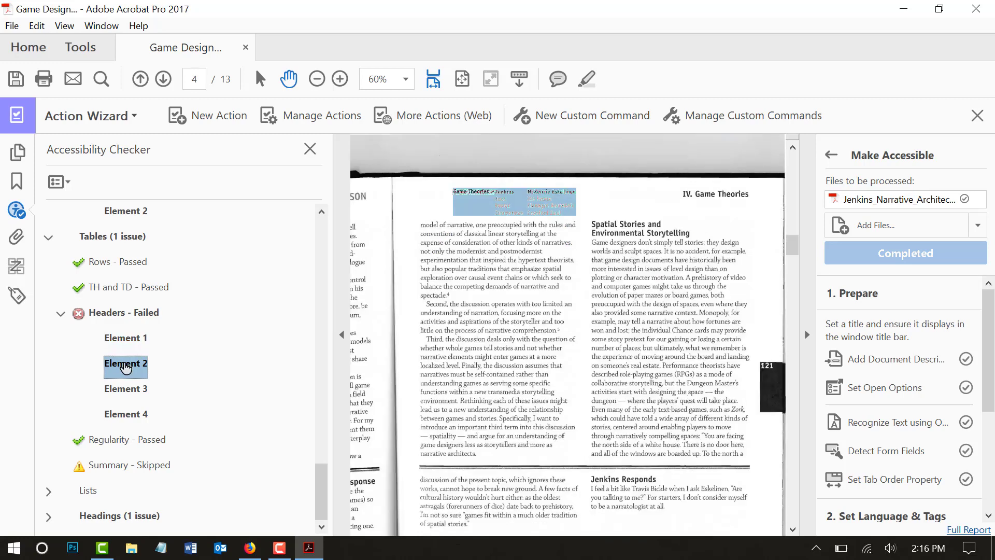
left_click(126, 390)
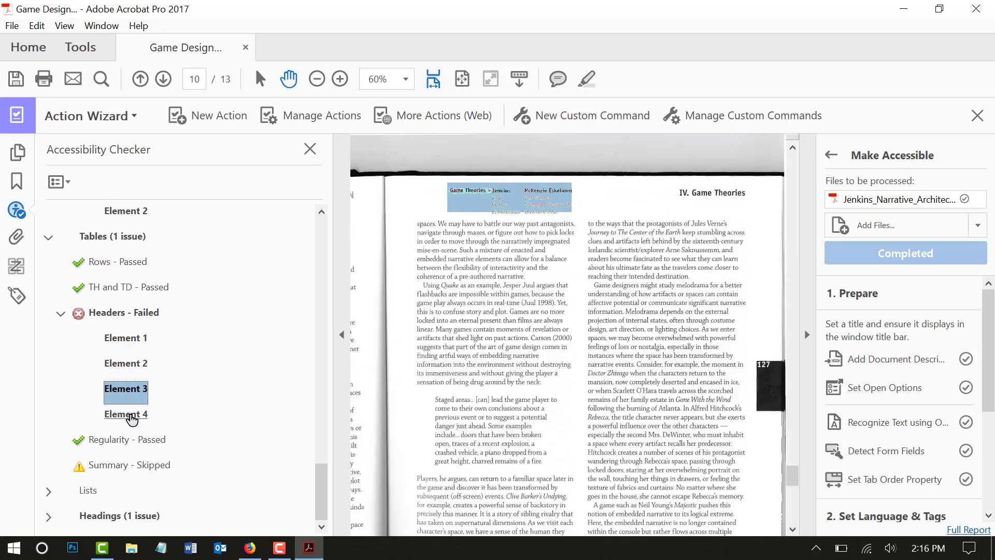
left_click(131, 415)
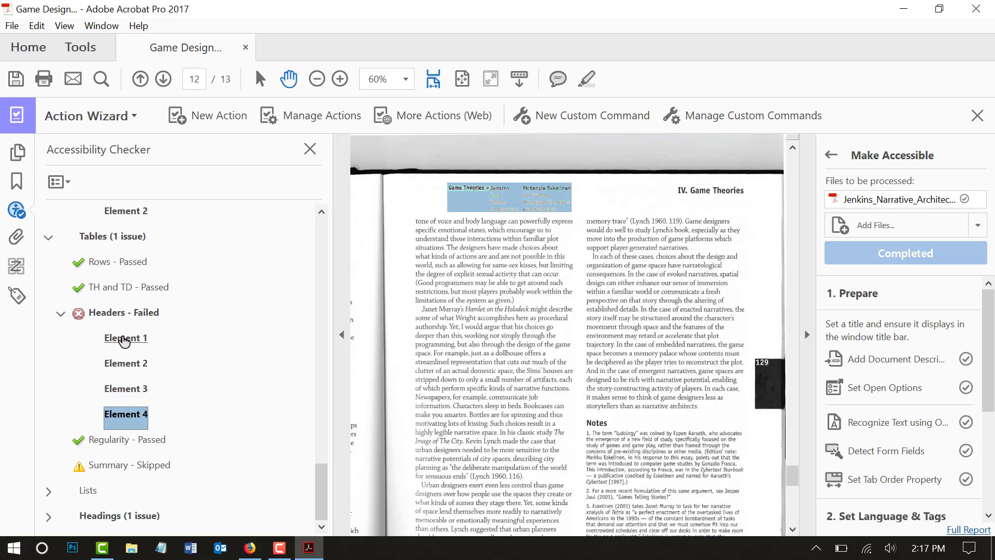
- Return to Element 1 of the table Headers check and open Adobe's online explanation of the rule
left_click(123, 341)
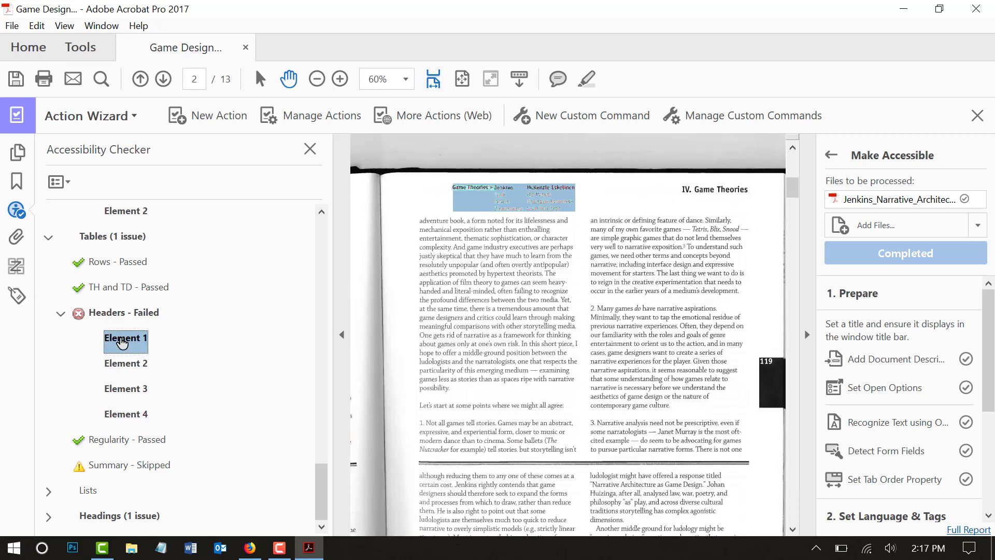
right_click(123, 342)
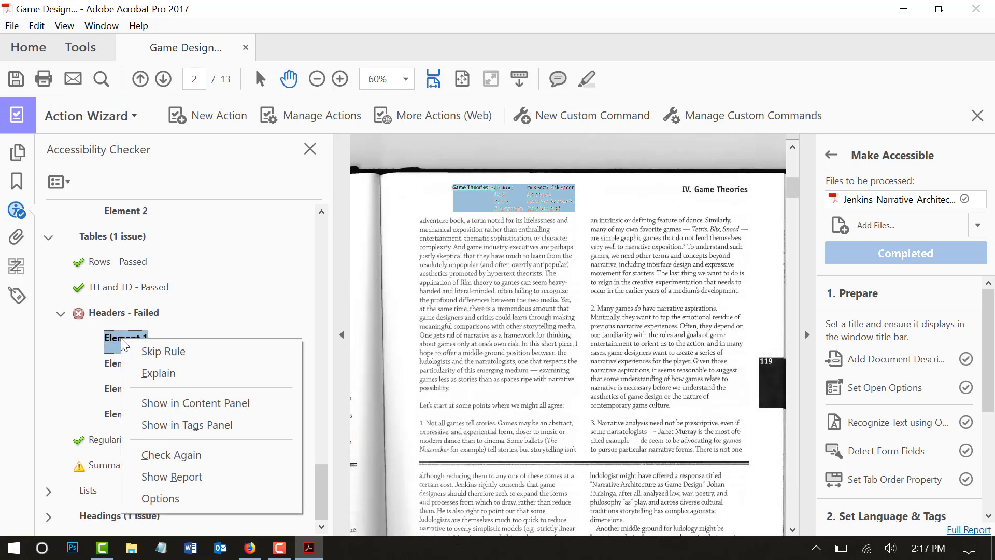
left_click(149, 375)
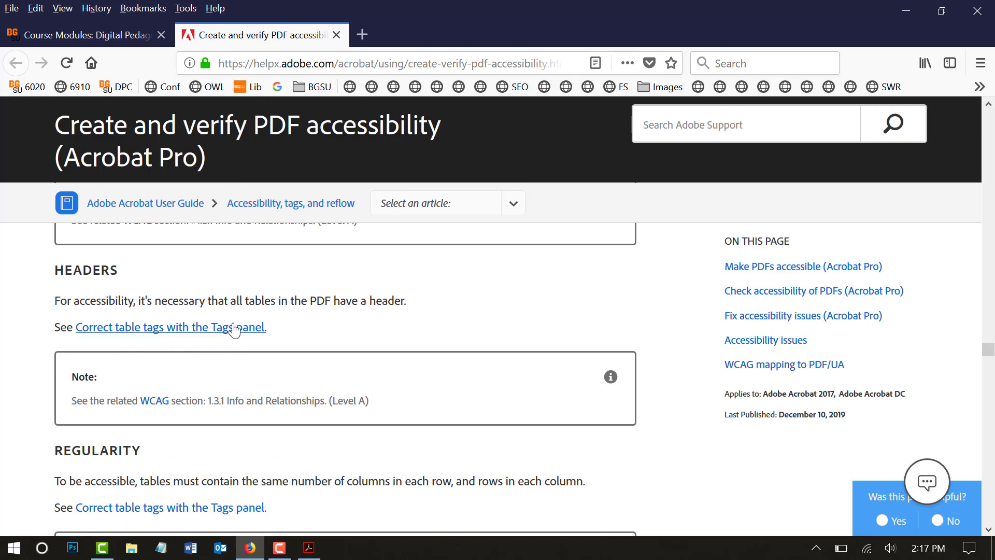
- Switch back to Acrobat and look at the available options for Element 1 under the Appropriate nesting headings check
left_click(309, 547)
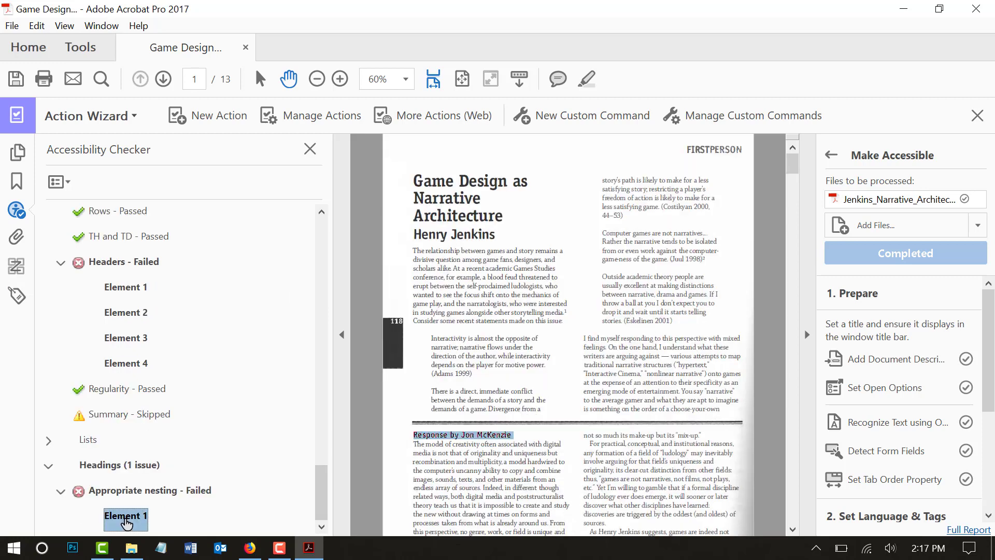
right_click(126, 524)
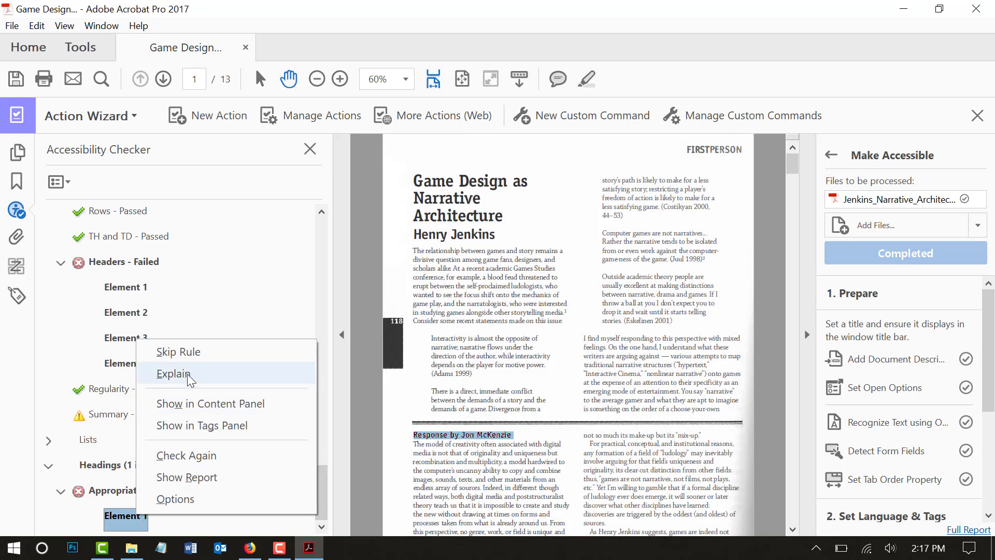
left_click(234, 280)
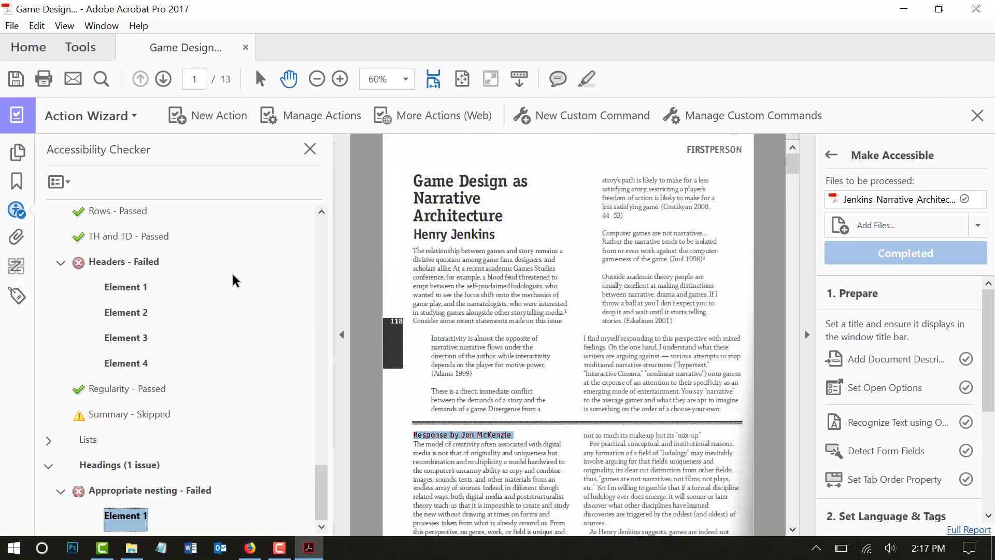
- Close the Accessibility Checker results and save the PDF
left_click(310, 147)
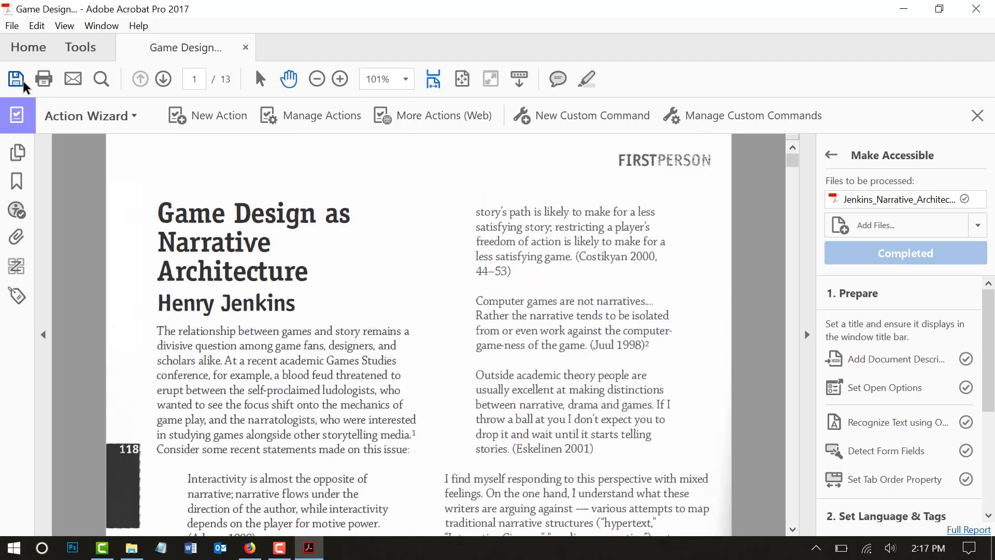
left_click(16, 78)
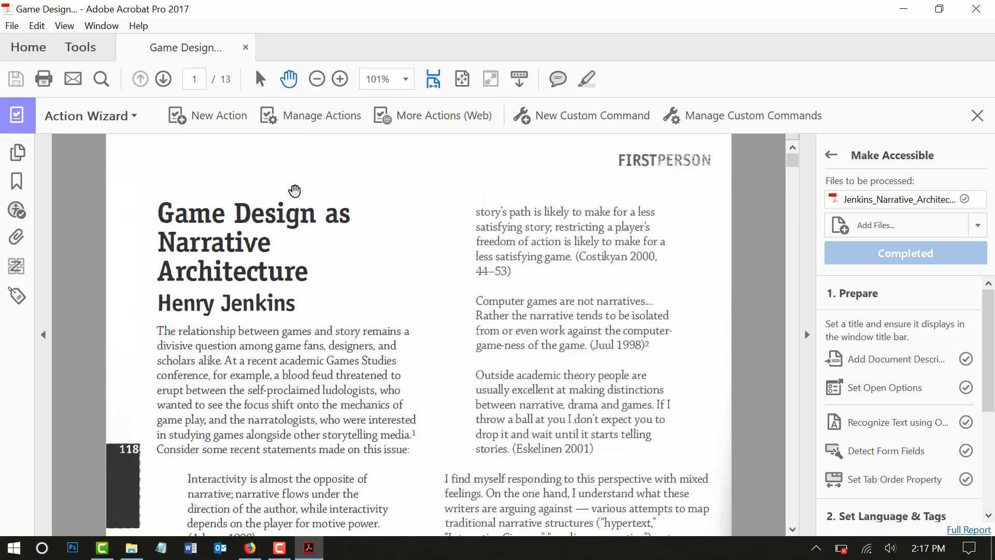